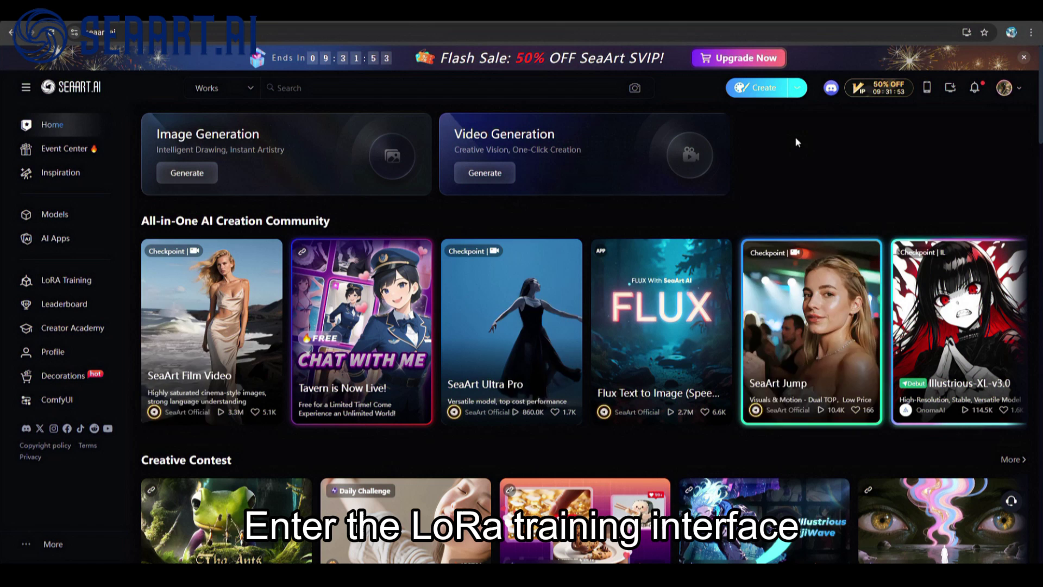
# Step: Reach the LoRA Training page through Create > Model > Train
pyautogui.click(797, 87)
pyautogui.moveTo(788, 284)
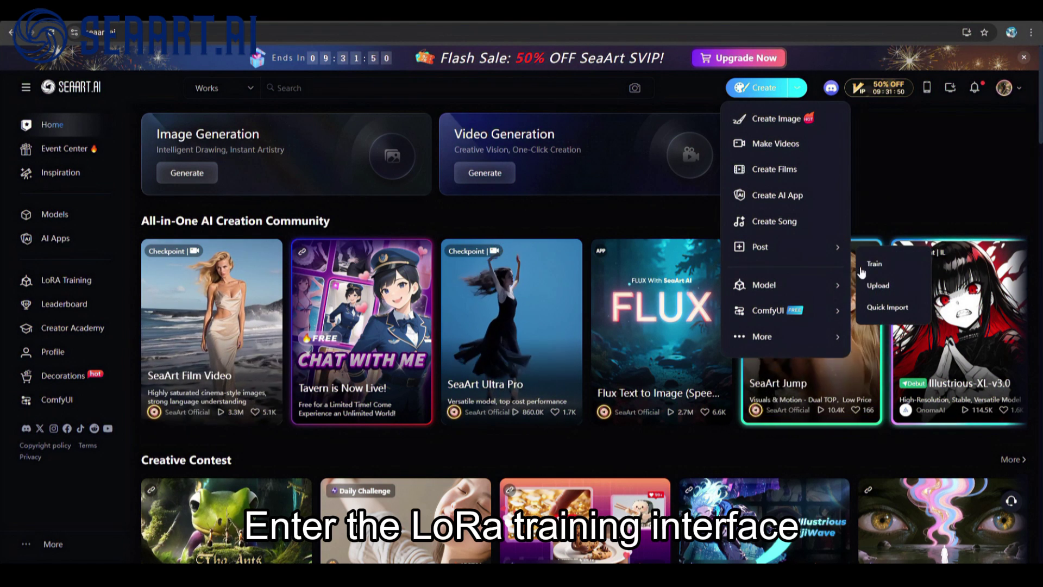
pyautogui.click(893, 265)
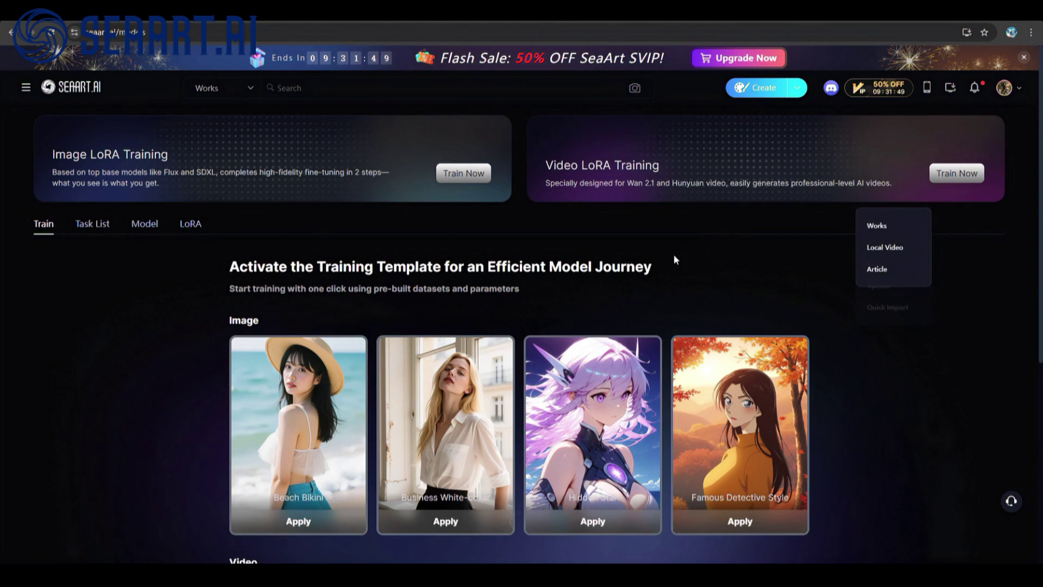
# Step: Start a Video LoRA training using the Wan family in Image to Video mode
pyautogui.click(960, 174)
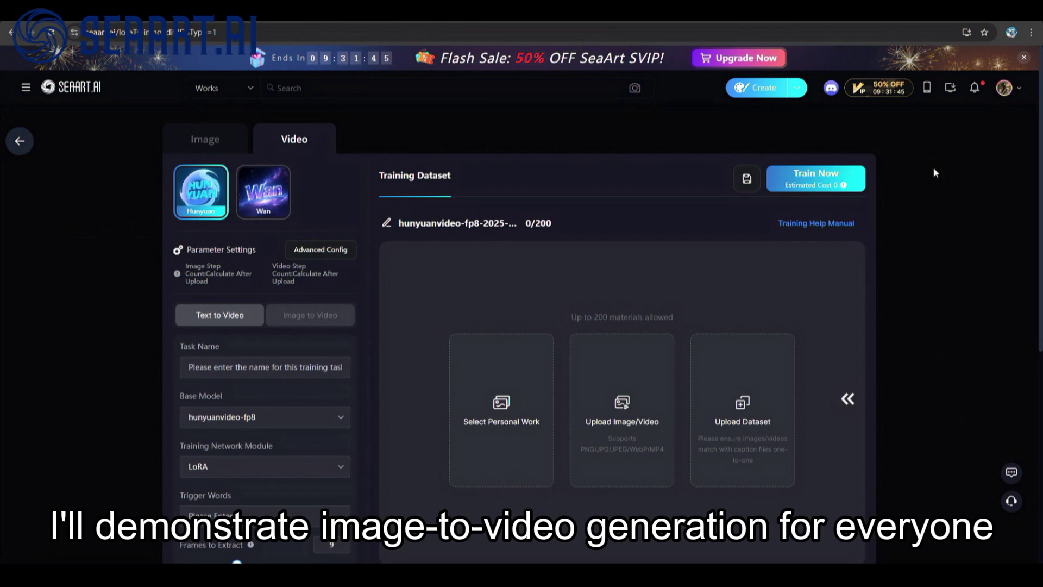
pyautogui.click(279, 197)
pyautogui.click(322, 314)
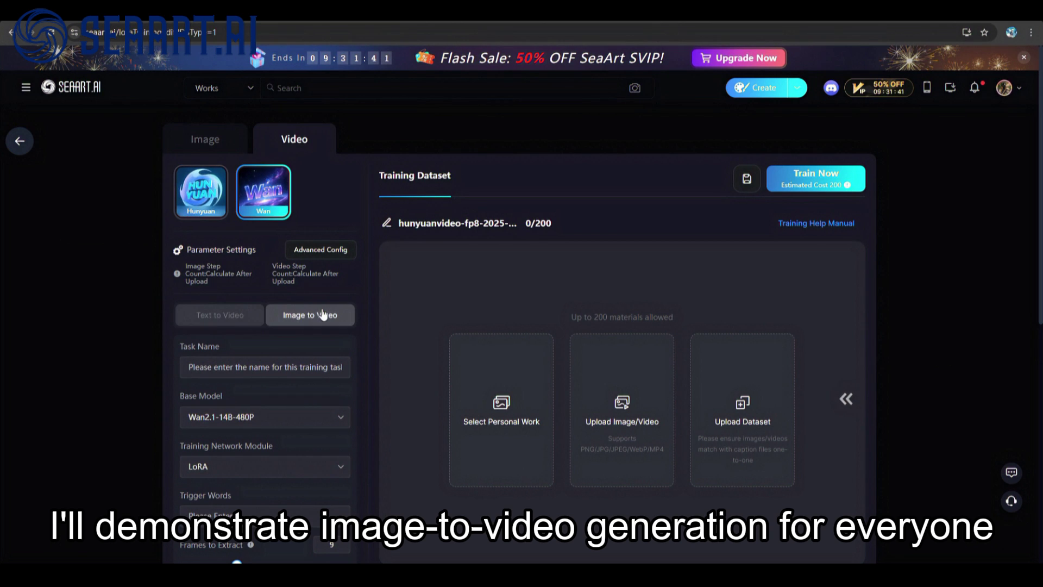
# Step: Upload the training videos and set the base model to Wan2.1-14B-720P
pyautogui.click(629, 422)
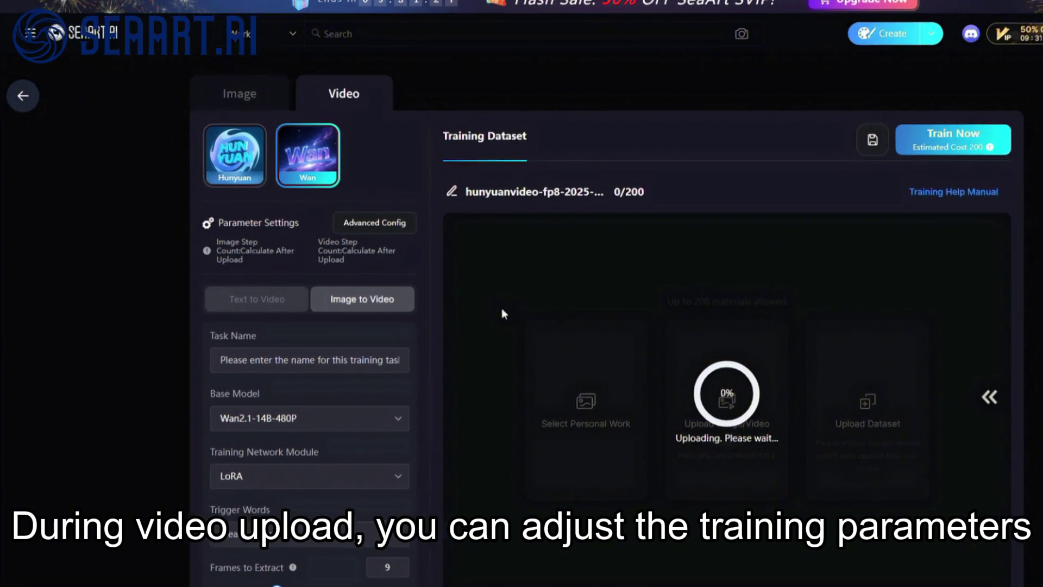
pyautogui.click(385, 418)
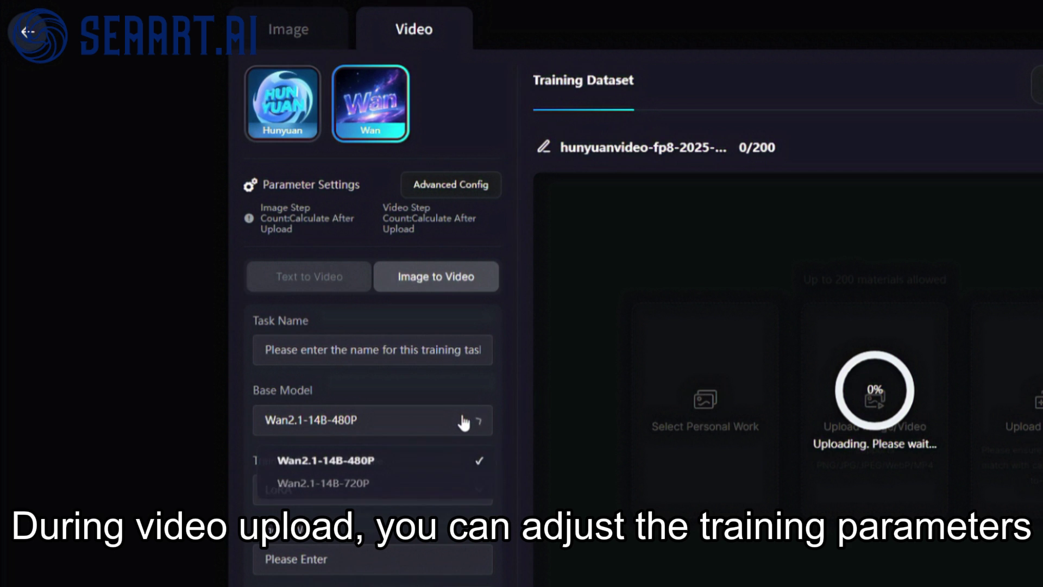
pyautogui.click(428, 489)
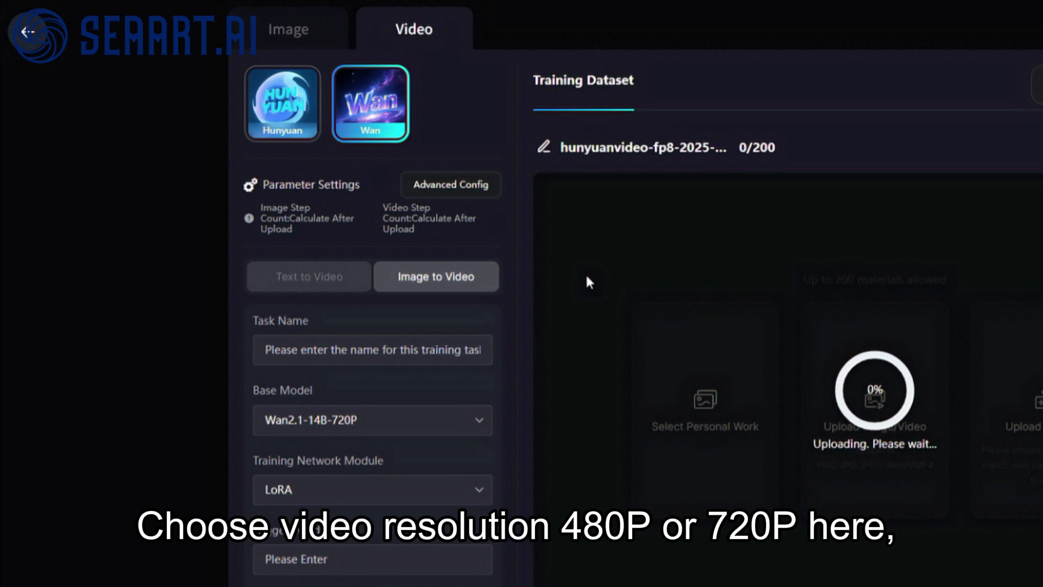
# Step: Set Frames to Extract to 25, Number of Slices to 5 and Cycles Epoch to 20
pyautogui.scroll(-3, 586, 281)
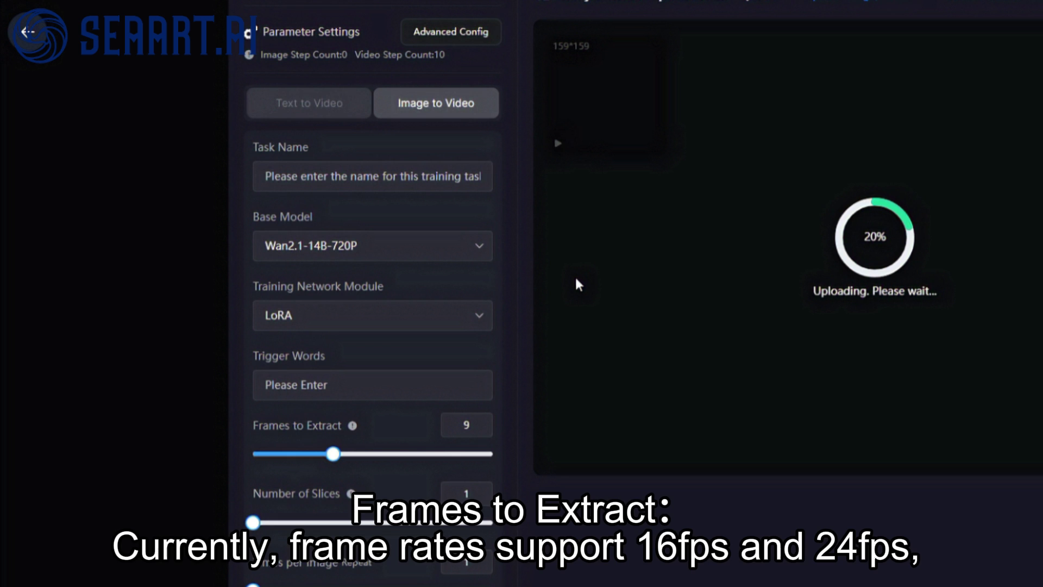
pyautogui.scroll(-2, 578, 284)
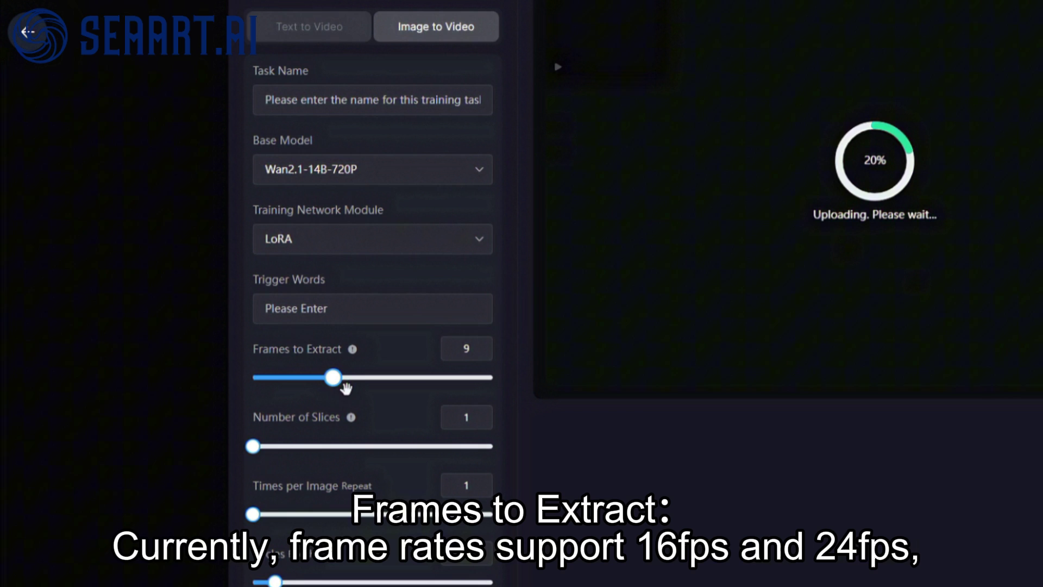
pyautogui.moveTo(346, 390); pyautogui.dragTo(503, 393)
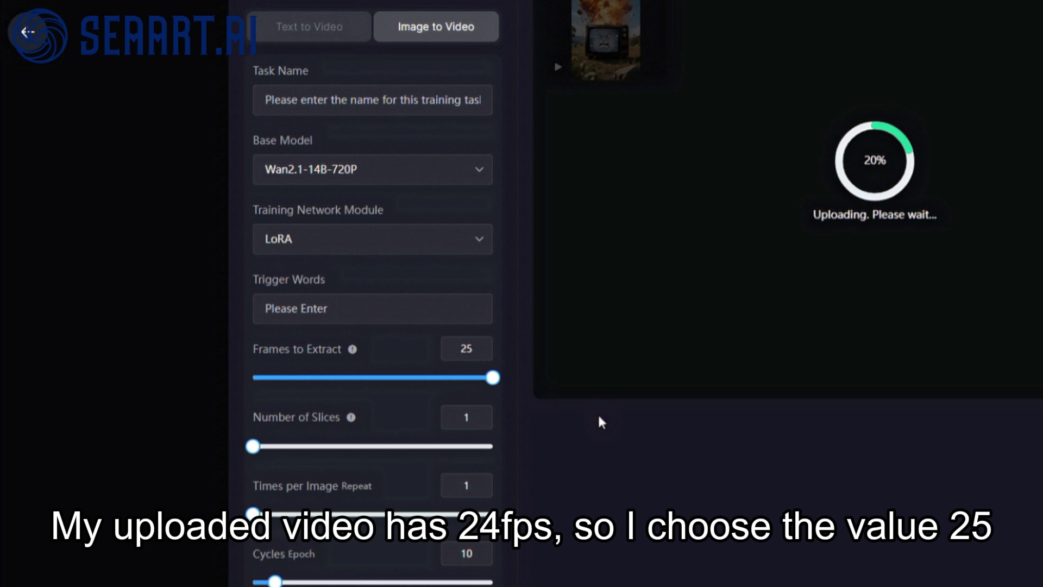
pyautogui.scroll(-1, 599, 419)
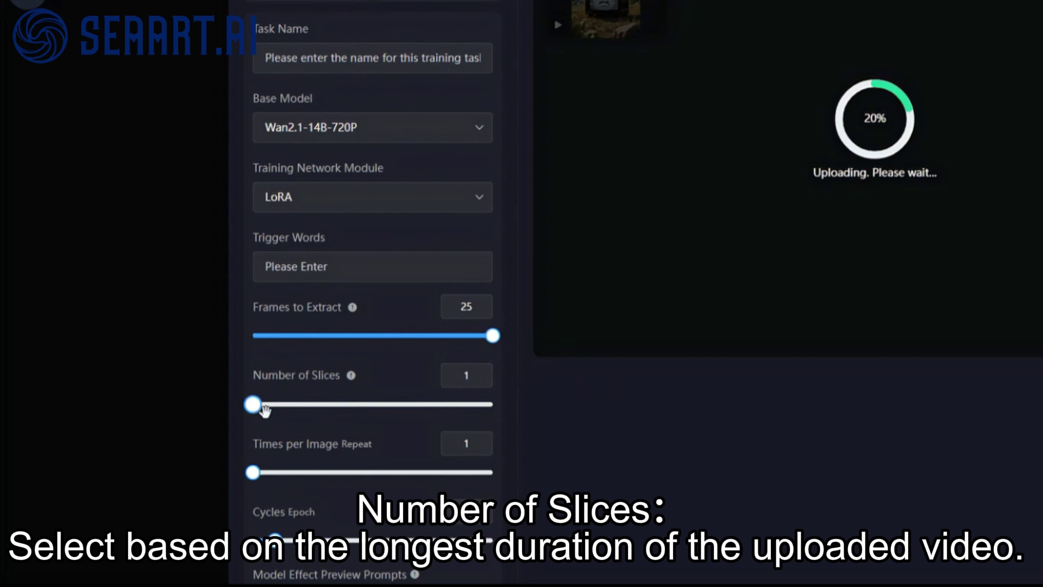
pyautogui.moveTo(266, 412); pyautogui.dragTo(285, 415)
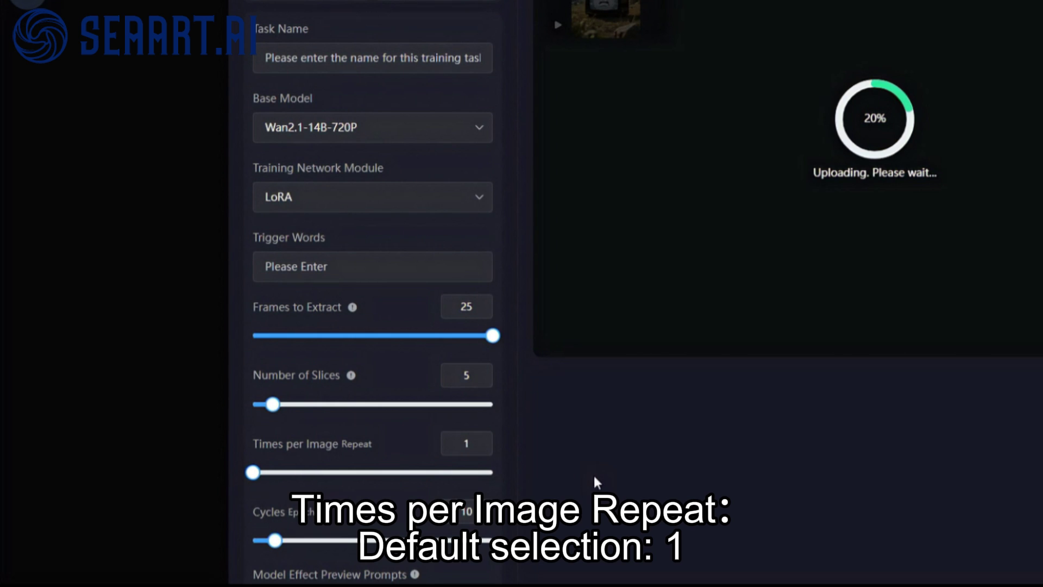
pyautogui.scroll(-2, 594, 448)
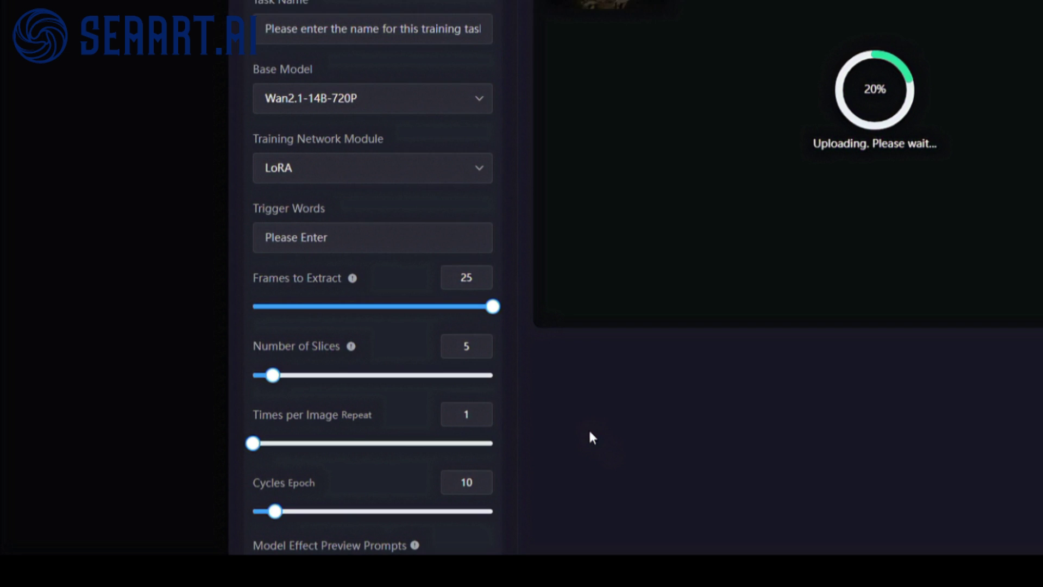
pyautogui.moveTo(278, 452); pyautogui.dragTo(308, 459)
pyautogui.scroll(-2, 649, 397)
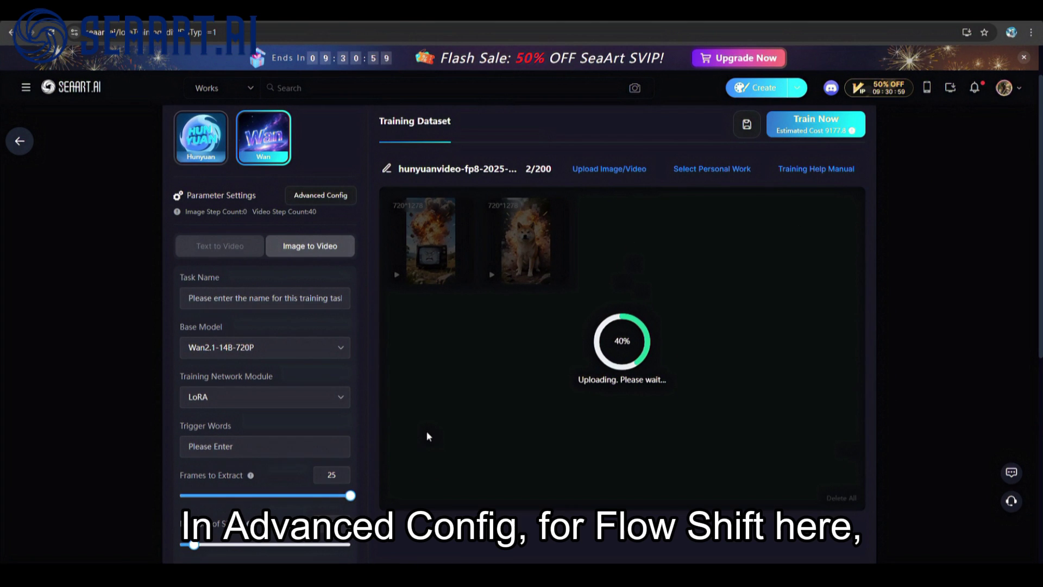
pyautogui.click(332, 197)
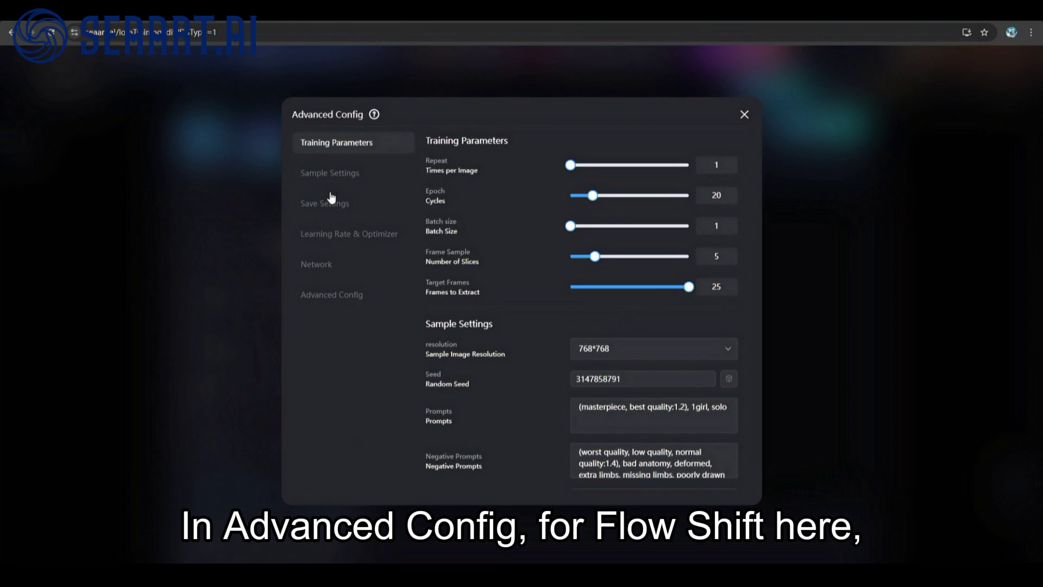
pyautogui.scroll(-10, 549, 293)
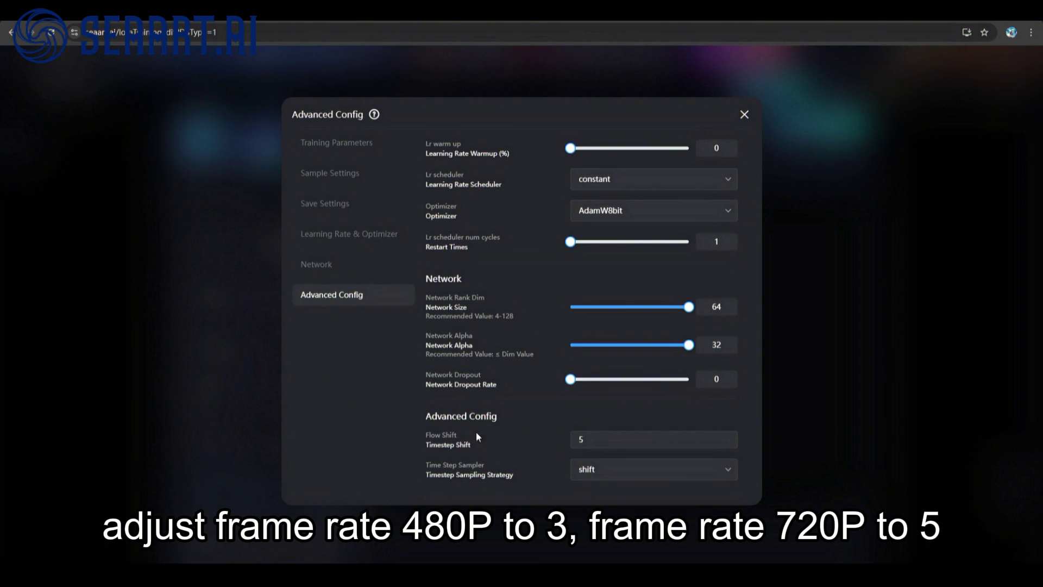
pyautogui.click(546, 441)
pyautogui.click(745, 117)
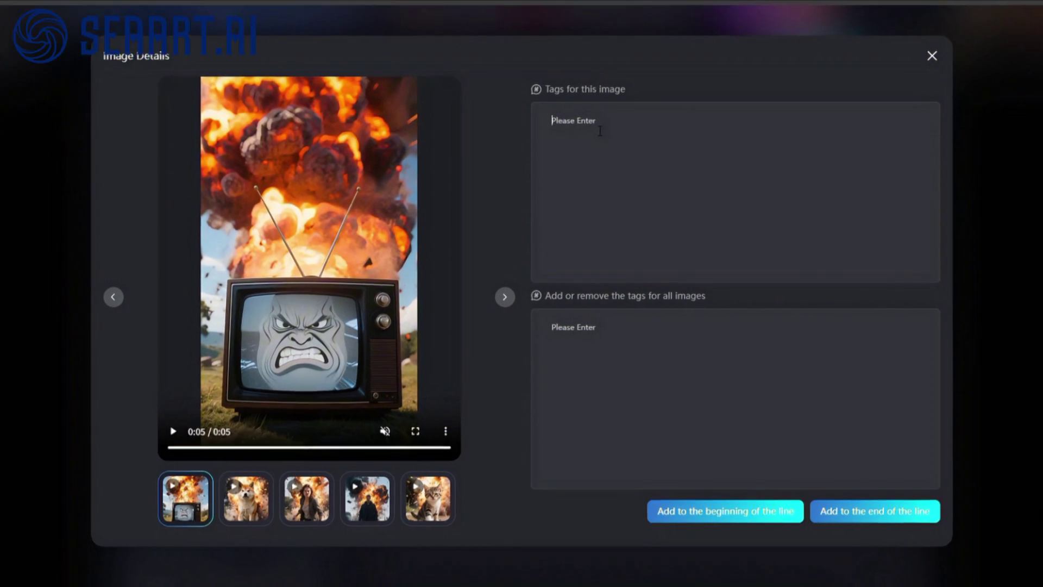
# Step: Tag the TV video with a pasted scene description and "Create an 'explosive' effect"
pyautogui.write('xplosion happening behind it')
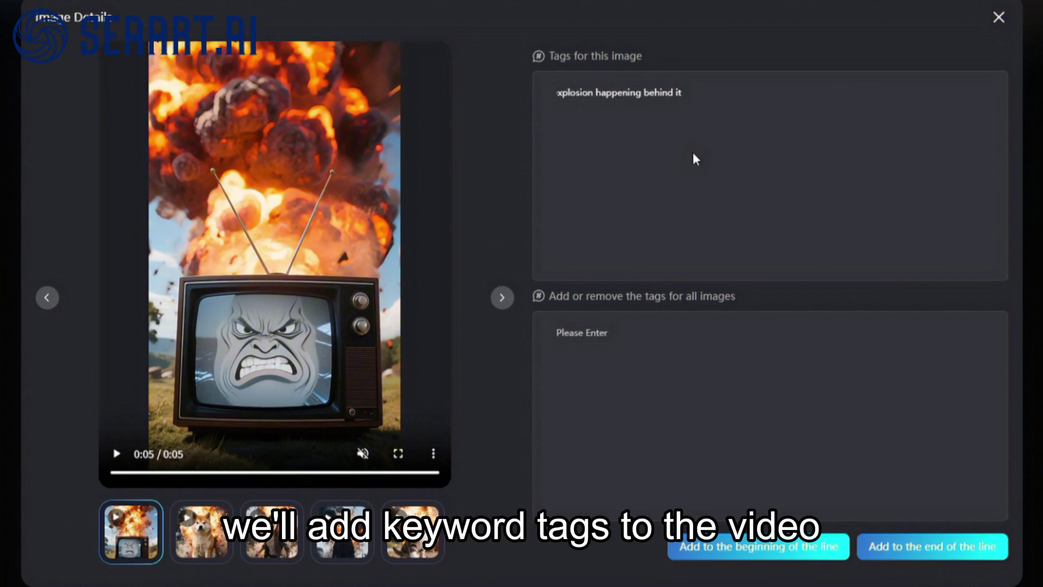
pyautogui.press('Return')
pyautogui.click(721, 86)
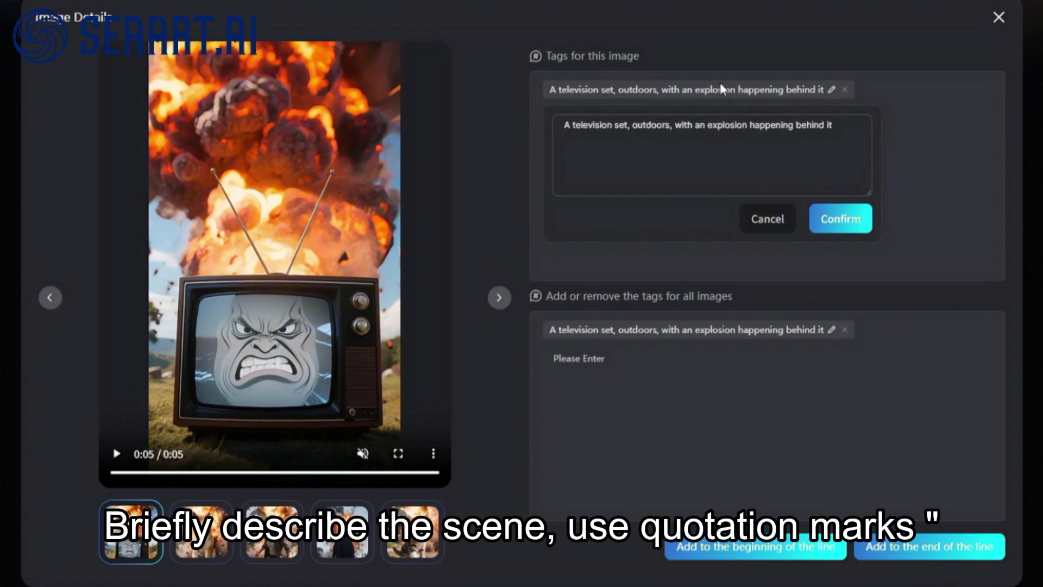
pyautogui.click(960, 185)
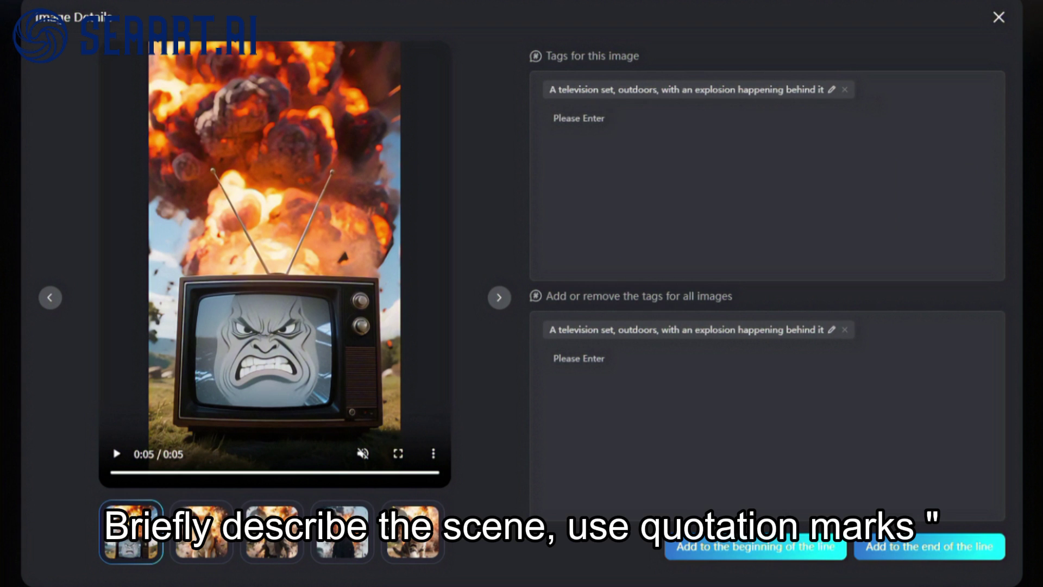
pyautogui.write("Create an 'explosive' effect")
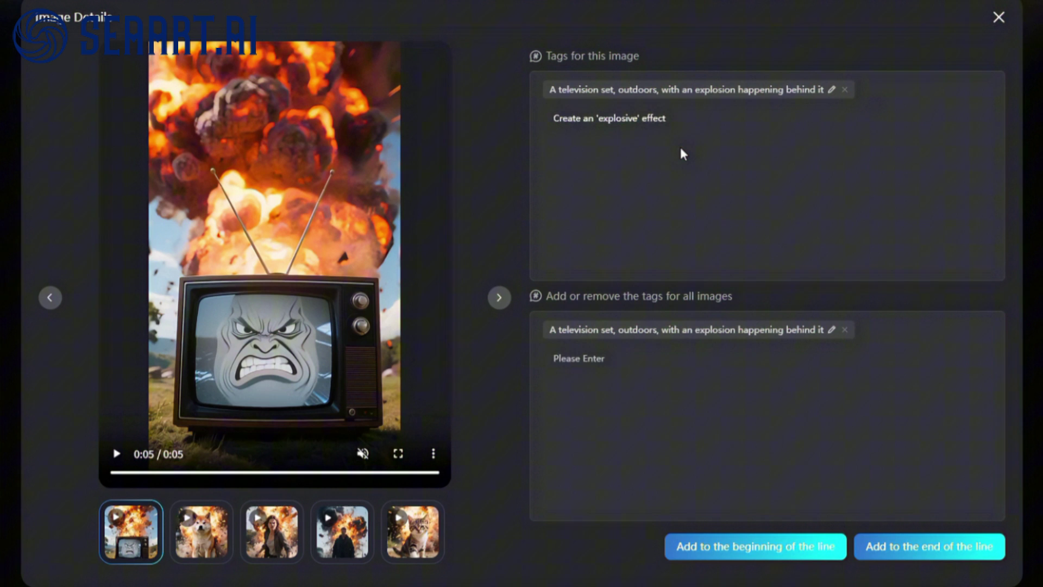
pyautogui.press('Return')
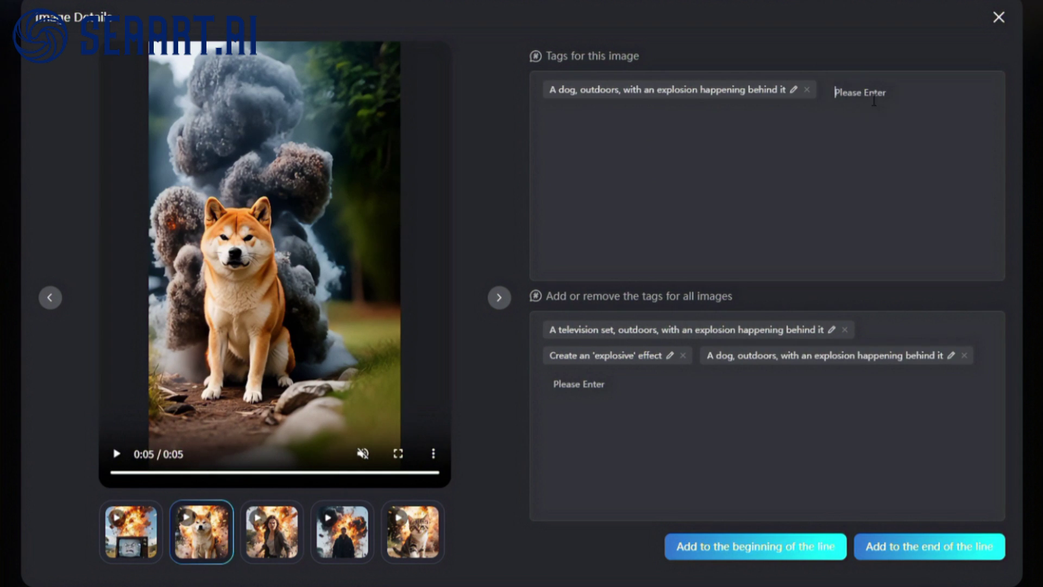
pyautogui.click(296, 524)
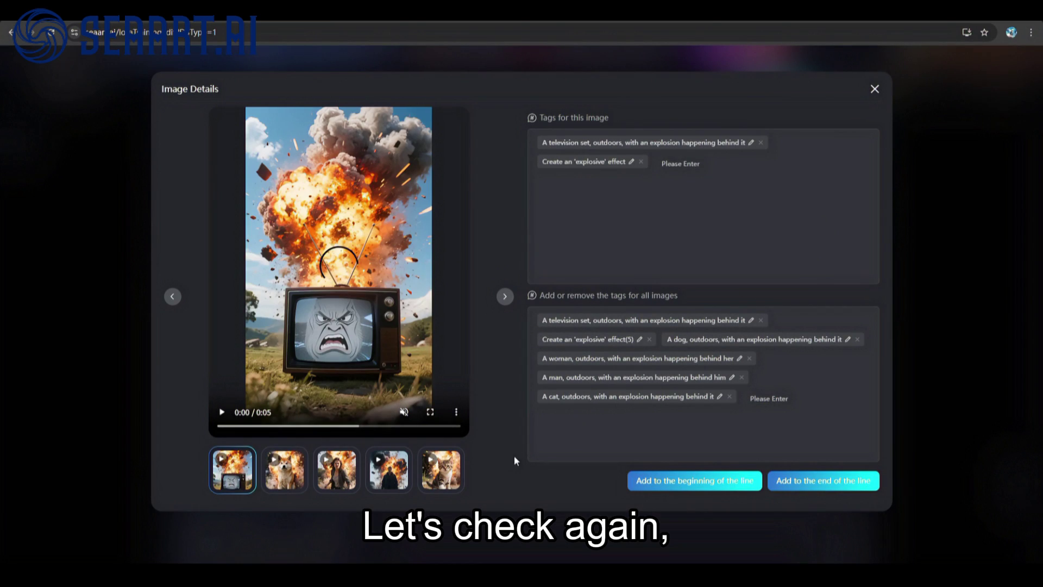
# Step: Check the tags on the remaining videos, including man and cat, then scroll to Initial Frame
pyautogui.click(284, 470)
pyautogui.click(402, 478)
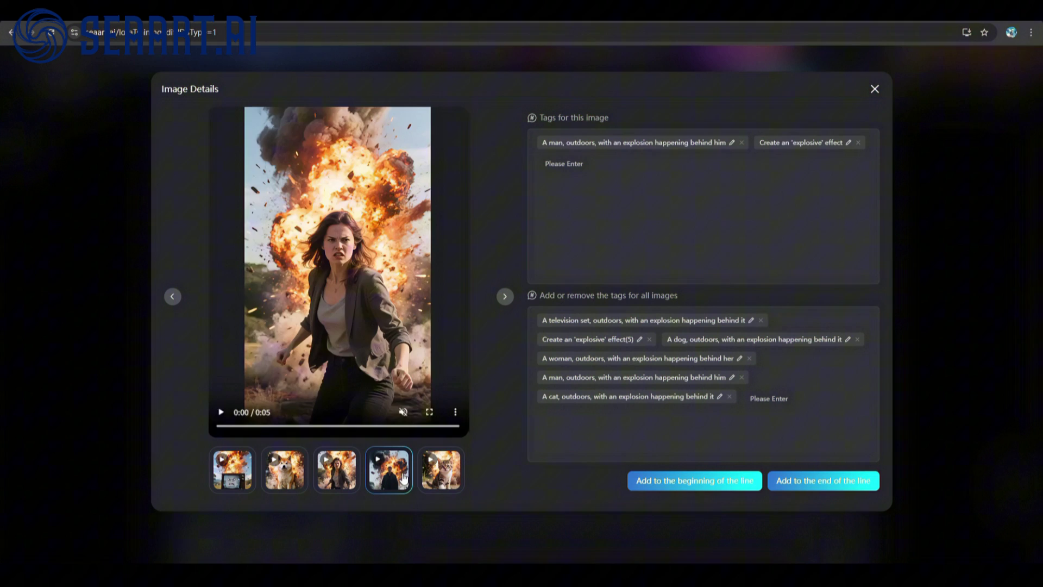
pyautogui.click(441, 478)
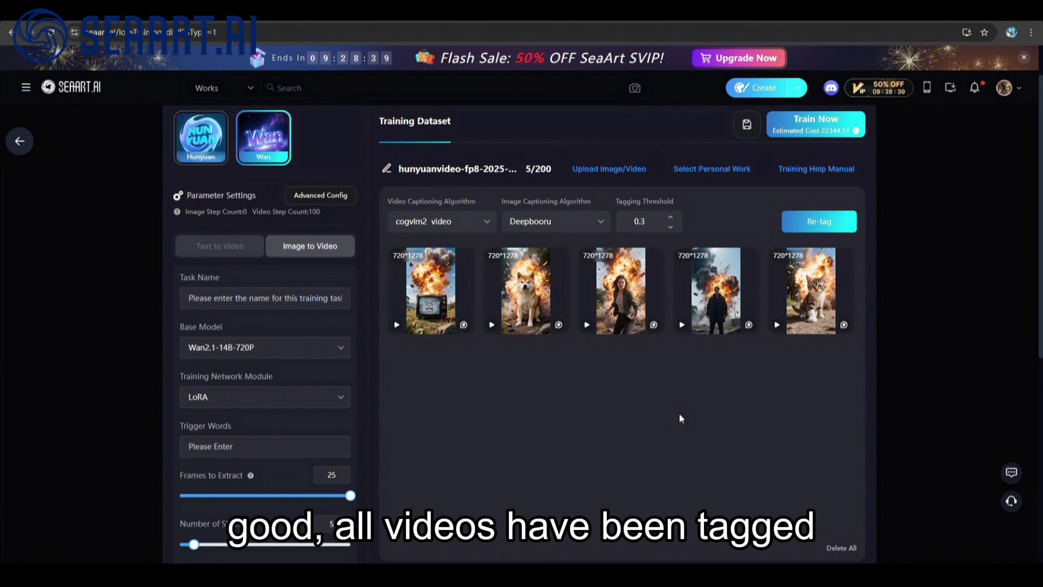
pyautogui.scroll(-4, 652, 415)
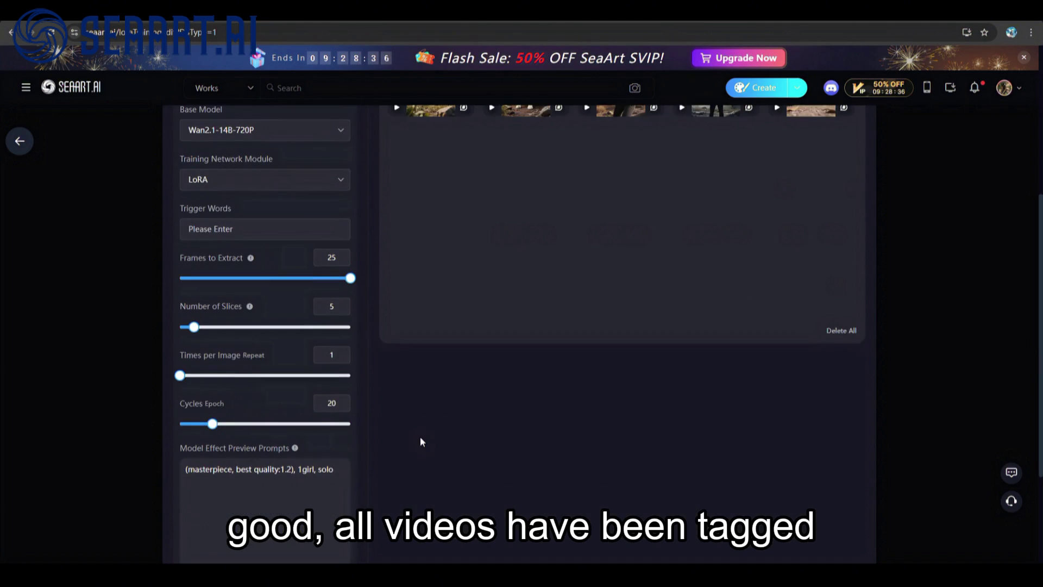
pyautogui.scroll(-3, 420, 440)
# Step: Use the parrot image as initial frame and replace the preview prompt with the parrot explosion prompt
pyautogui.click(289, 486)
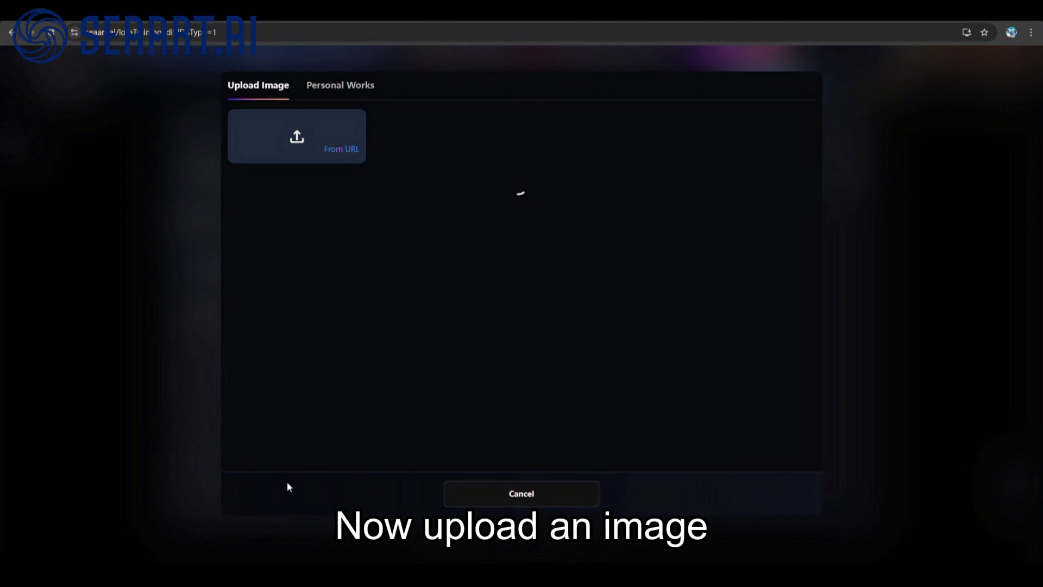
pyautogui.click(437, 311)
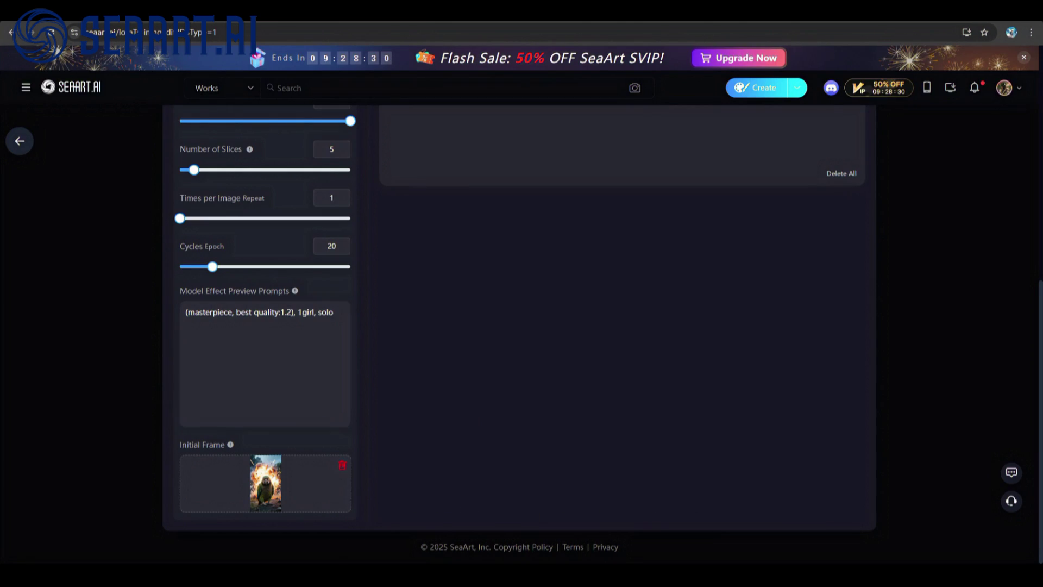
pyautogui.hotkey('ctrl', 'a')
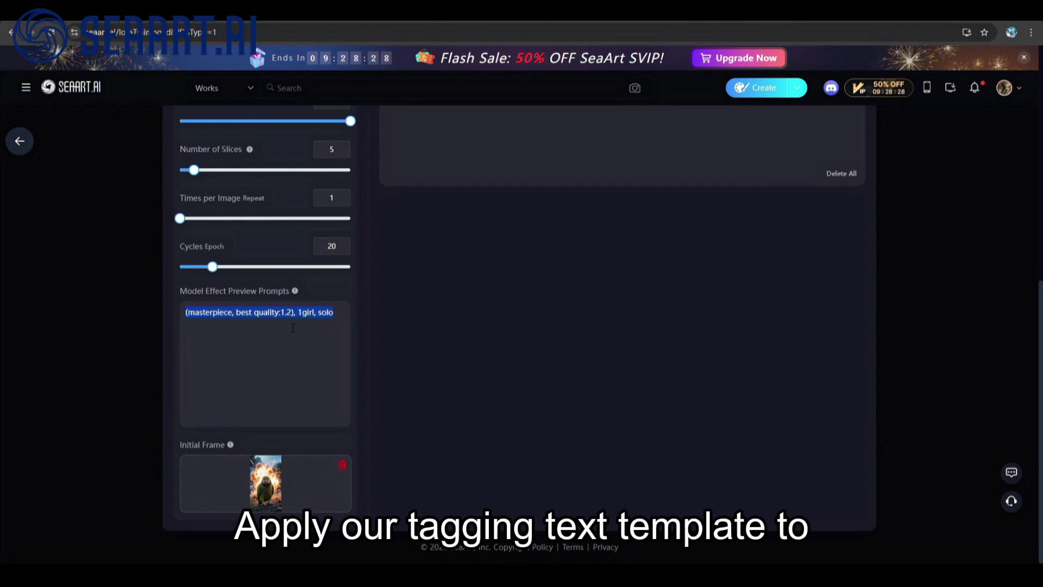
pyautogui.press('BackSpace')
pyautogui.write("A parrot, outdoors, with an explosion happening behind it, creating an 'explosive' effect")
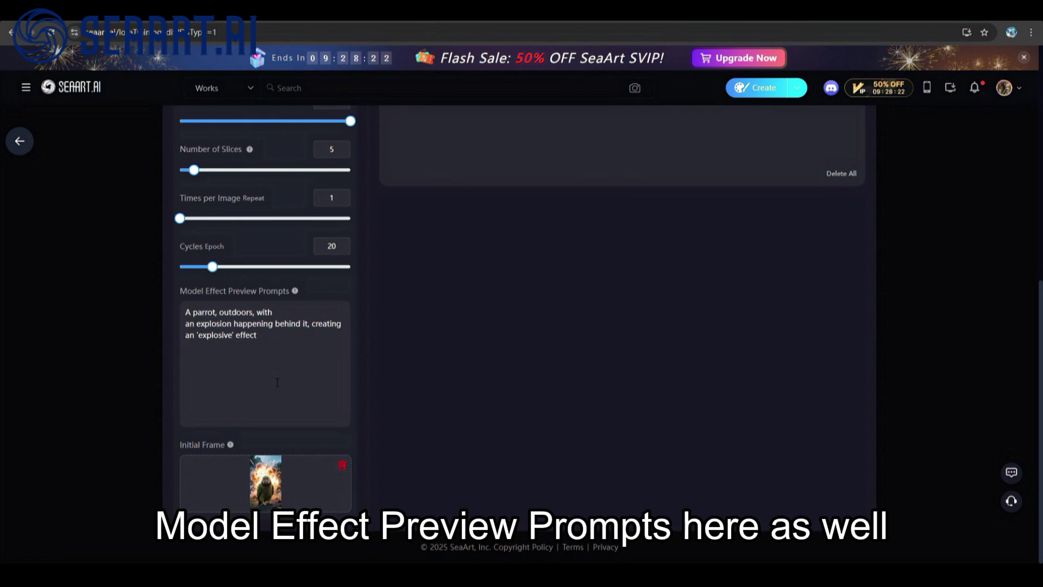
pyautogui.scroll(8, 966, 380)
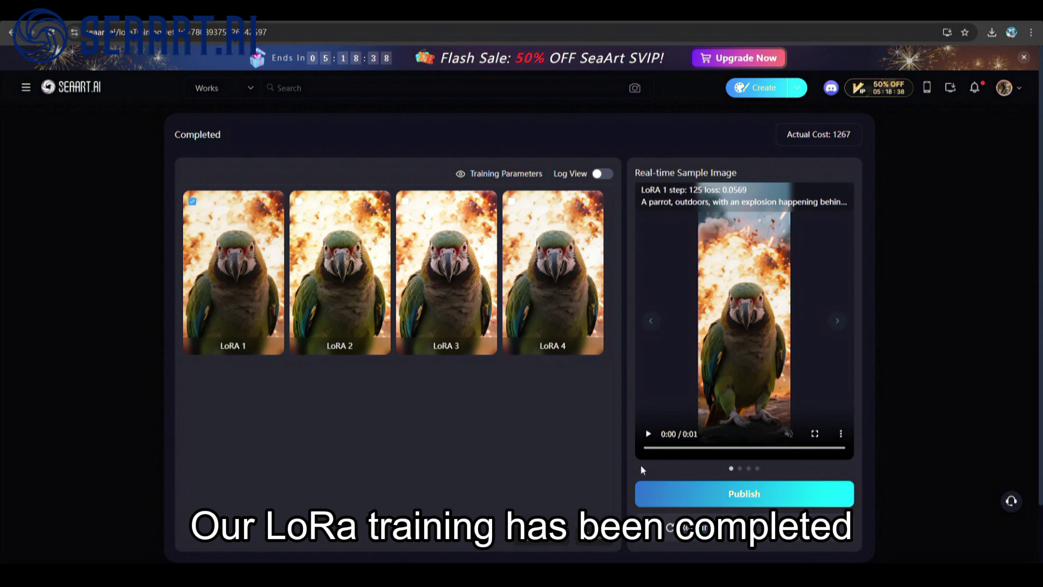
# Step: Preview the LoRA 2, LoRA 3 and LoRA 4 parrot-explosion sample videos
pyautogui.click(350, 291)
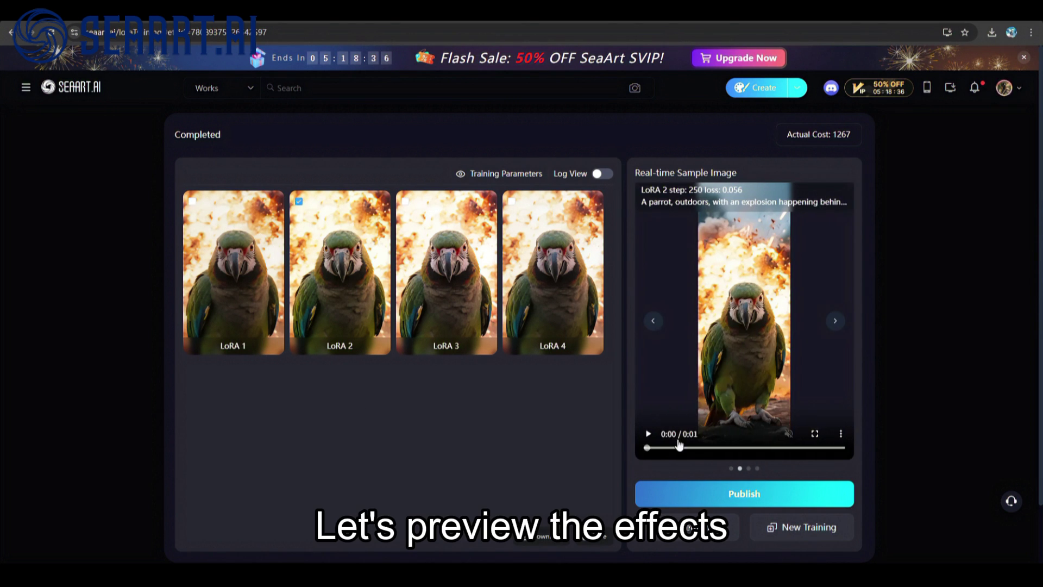
pyautogui.click(458, 345)
pyautogui.click(647, 434)
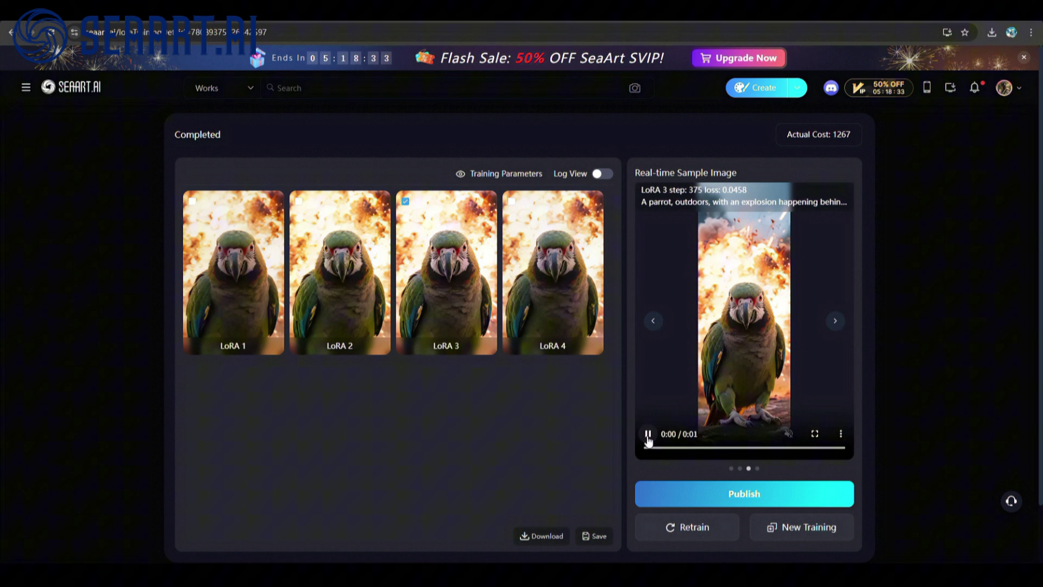
pyautogui.click(548, 298)
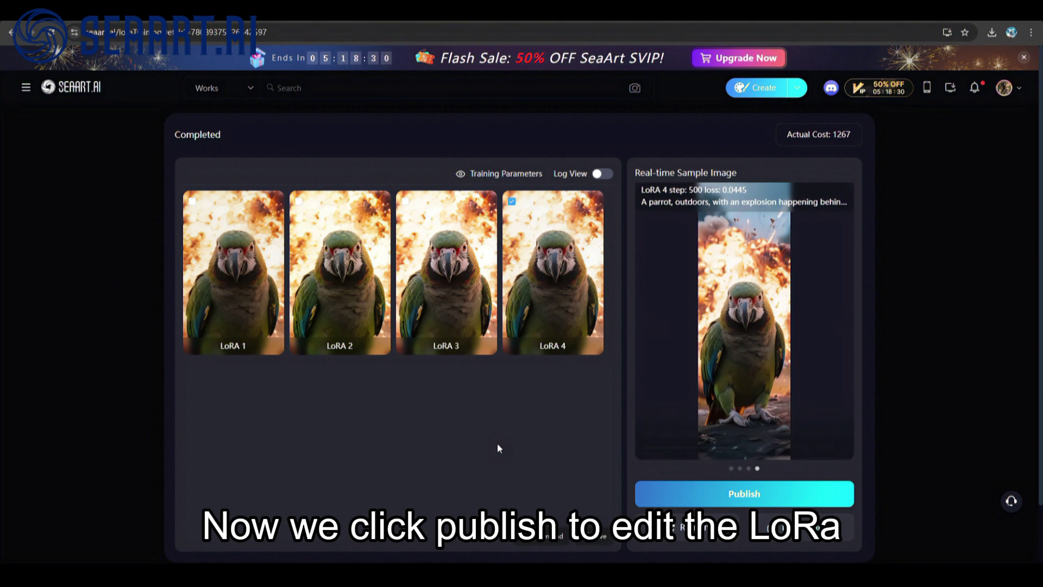
# Step: Publish the trained model as a new LoRA named 'boom' with the pasted introduction
pyautogui.click(744, 493)
pyautogui.click(340, 212)
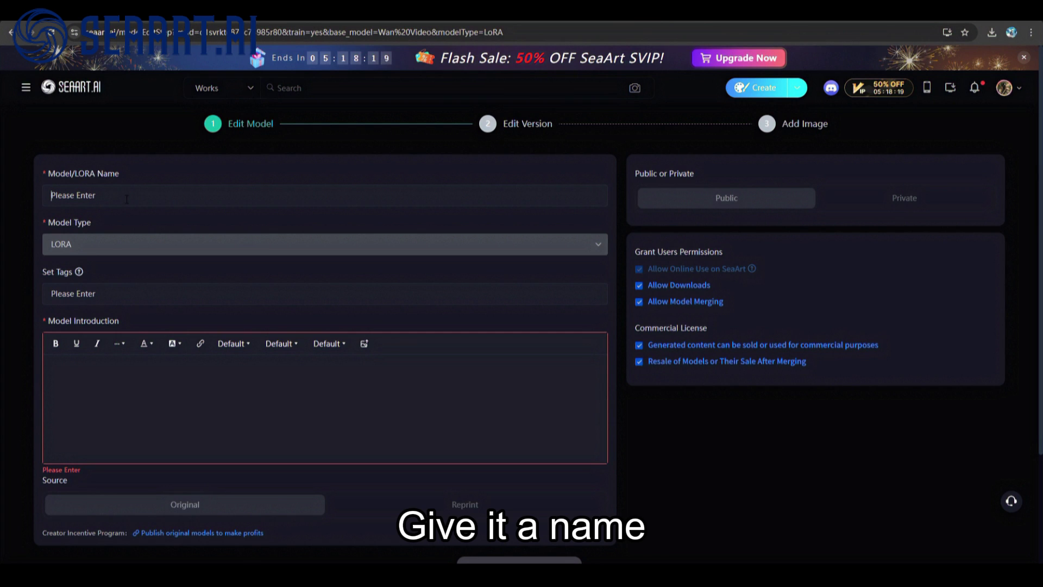
pyautogui.click(127, 197)
pyautogui.write('boom')
pyautogui.click(49, 369)
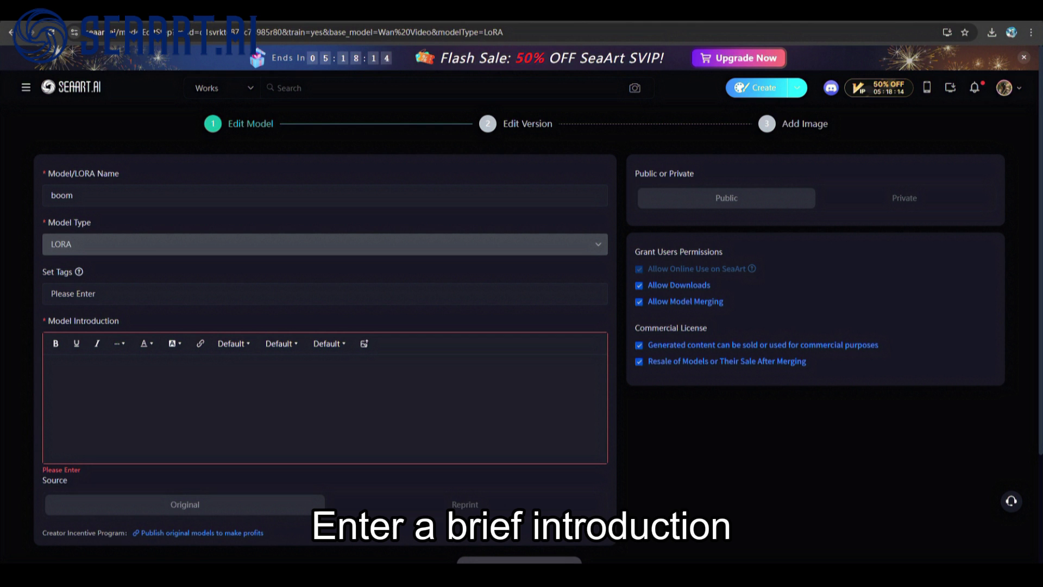
pyautogui.write("Create an 'explosive' effect")
pyautogui.scroll(-2, 237, 369)
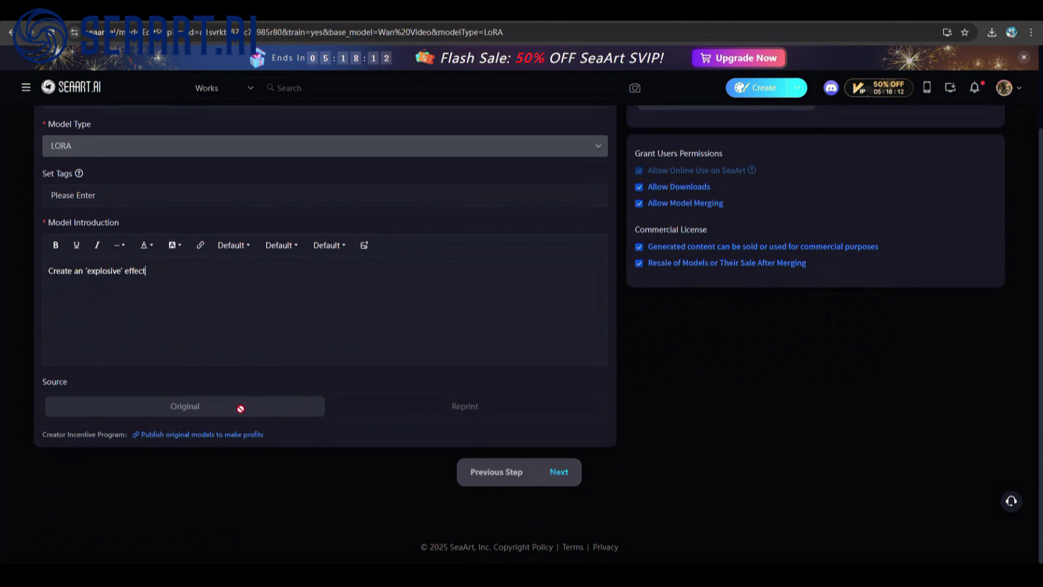
pyautogui.click(563, 472)
# Step: Paste the version introduction text for the LoRA version
pyautogui.scroll(-2, 378, 415)
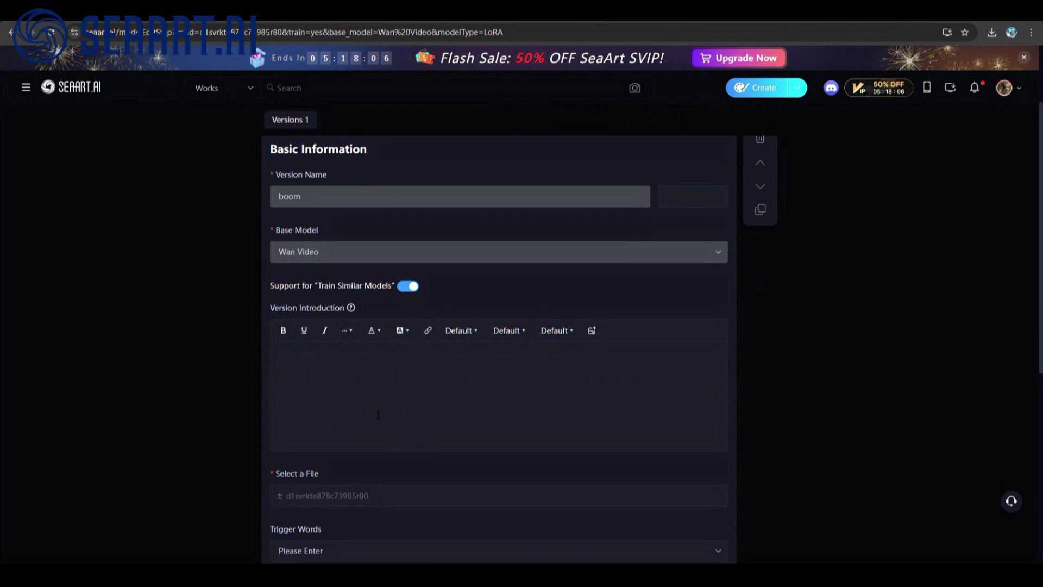
pyautogui.scroll(-2, 378, 415)
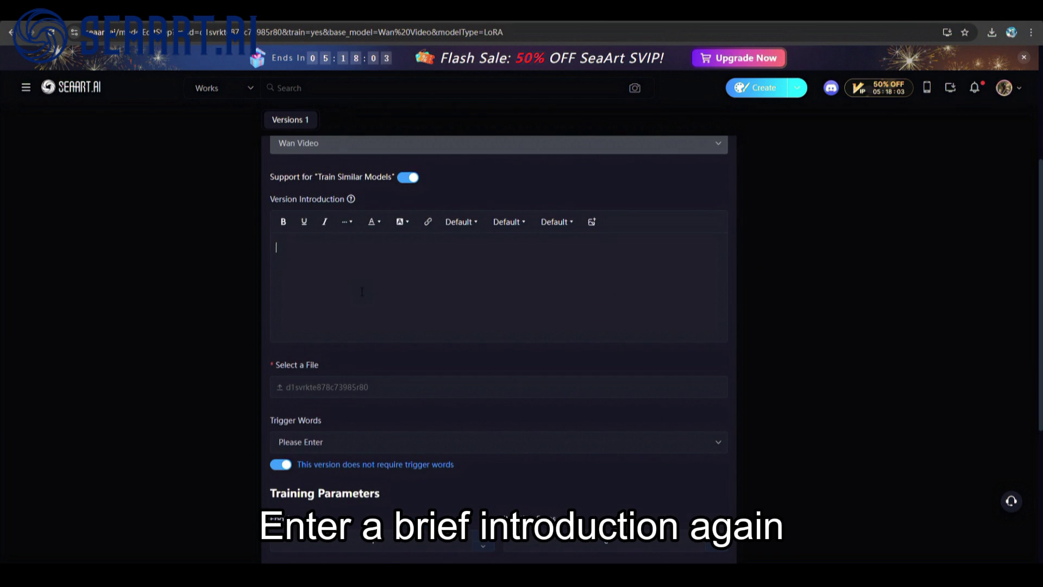
pyautogui.write("Create an 'explosive' effect")
pyautogui.scroll(-1, 357, 300)
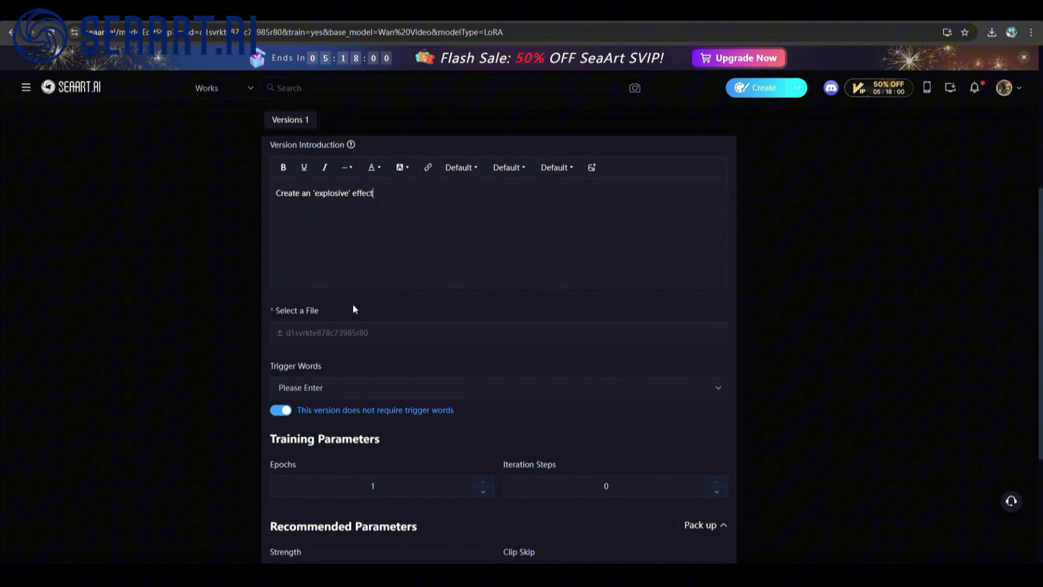
pyautogui.scroll(-2, 353, 309)
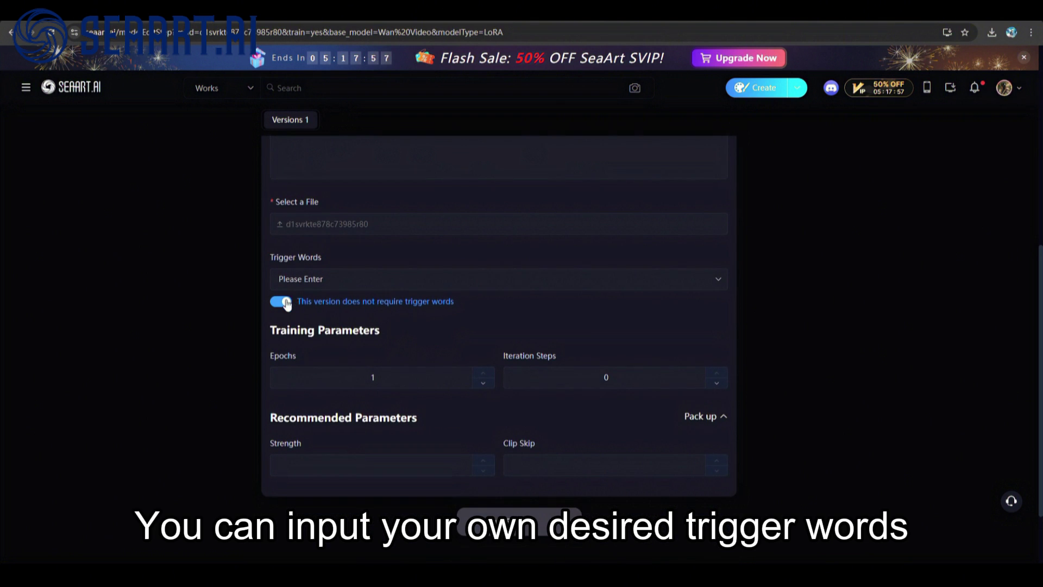
# Step: Require trigger words 'explosive' and 'boom' and set version number 1
pyautogui.click(281, 302)
pyautogui.click(311, 281)
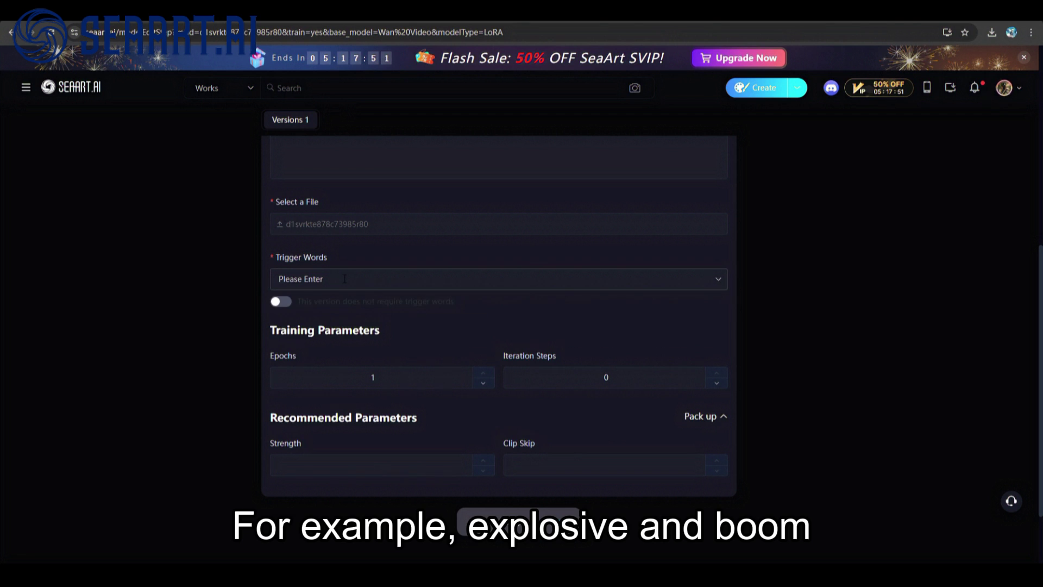
pyautogui.write('explosive')
pyautogui.click(307, 309)
pyautogui.click(434, 341)
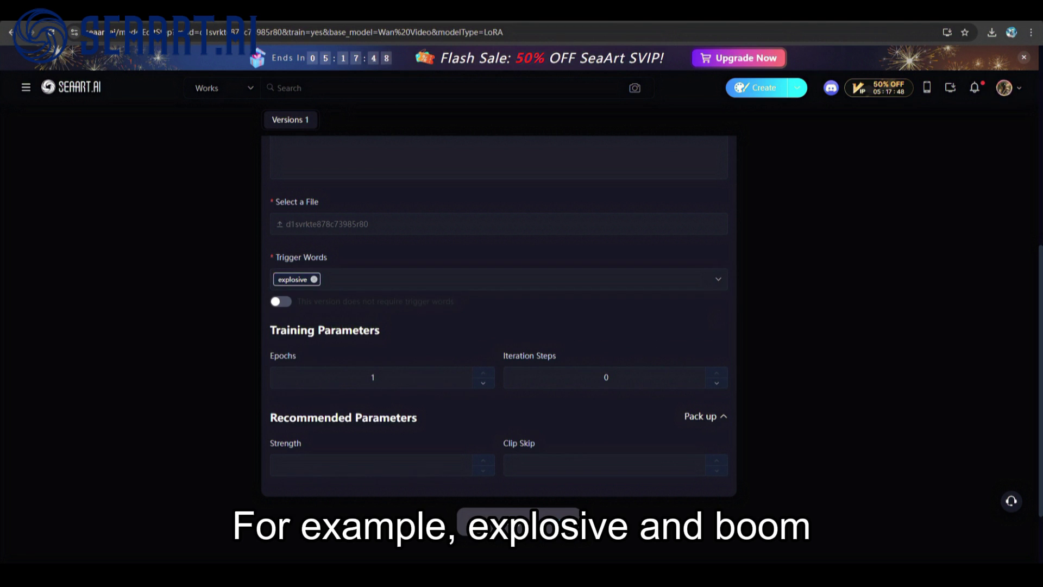
pyautogui.click(380, 279)
pyautogui.write('boom')
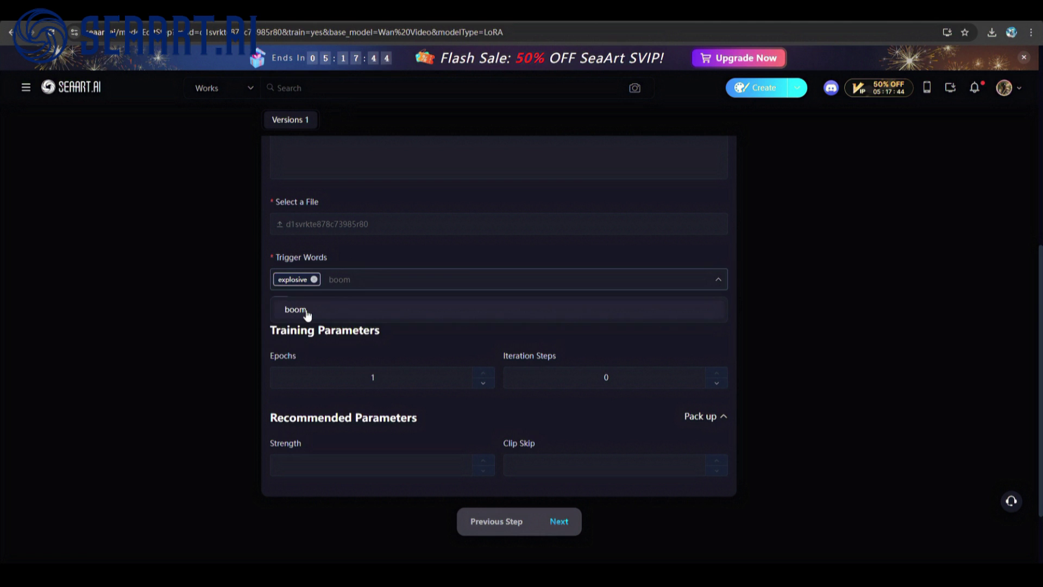
pyautogui.click(296, 308)
pyautogui.click(405, 360)
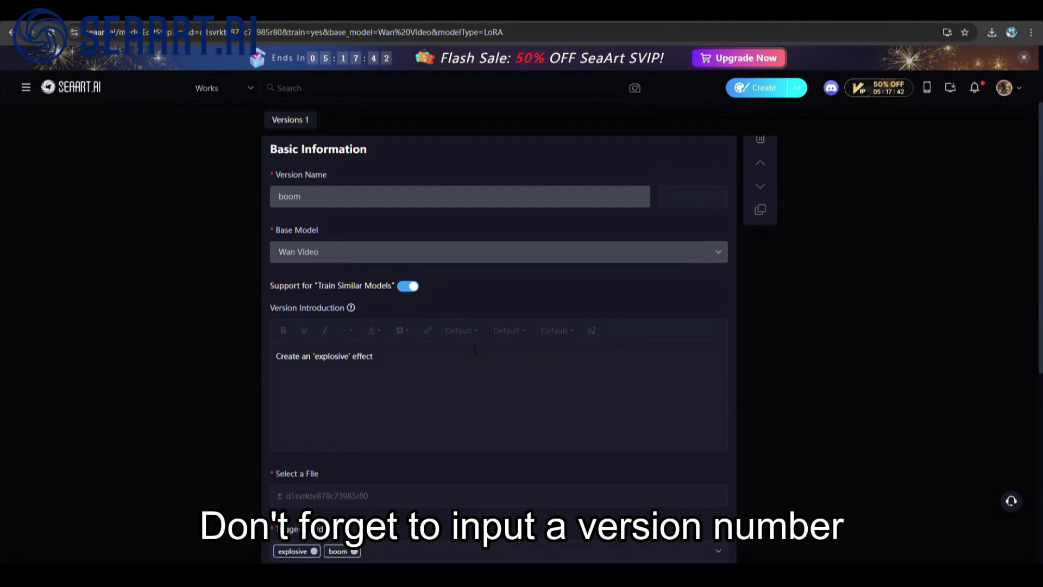
pyautogui.write('1')
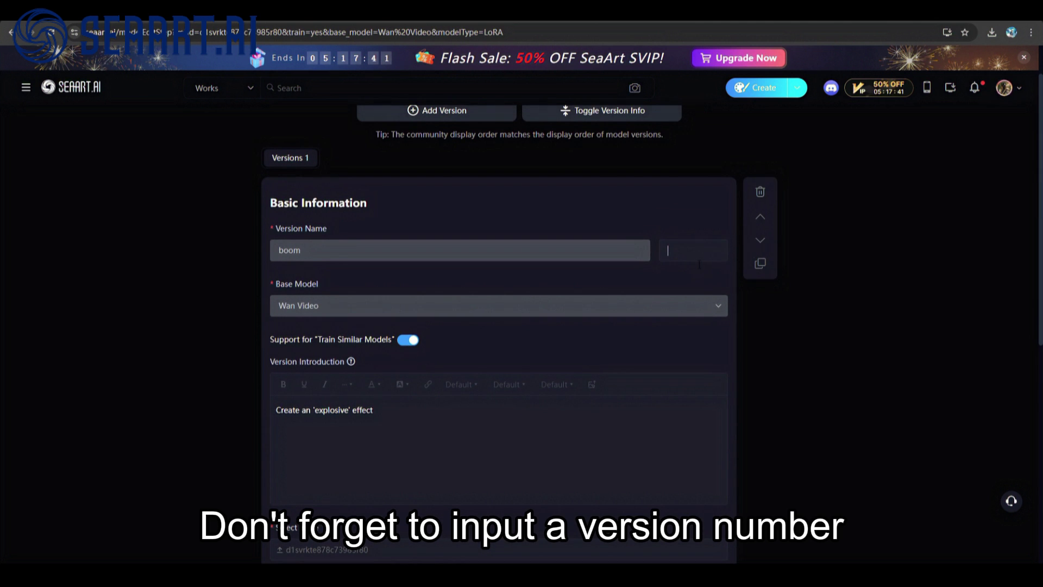
pyautogui.scroll(-7, 486, 270)
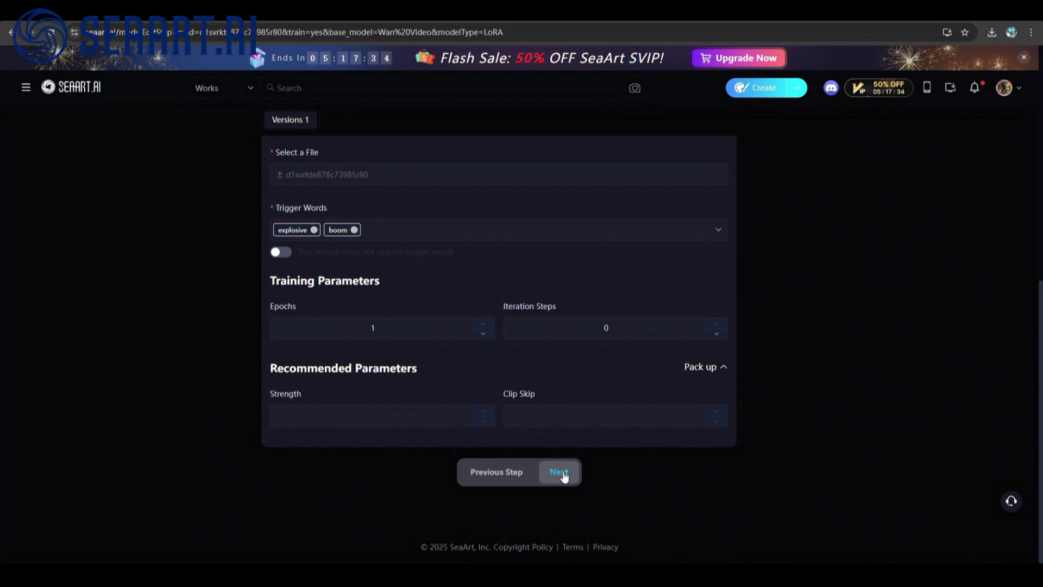
pyautogui.click(559, 471)
# Step: Upload the parrot explosion image as the cover and publish the LoRA
pyautogui.click(489, 284)
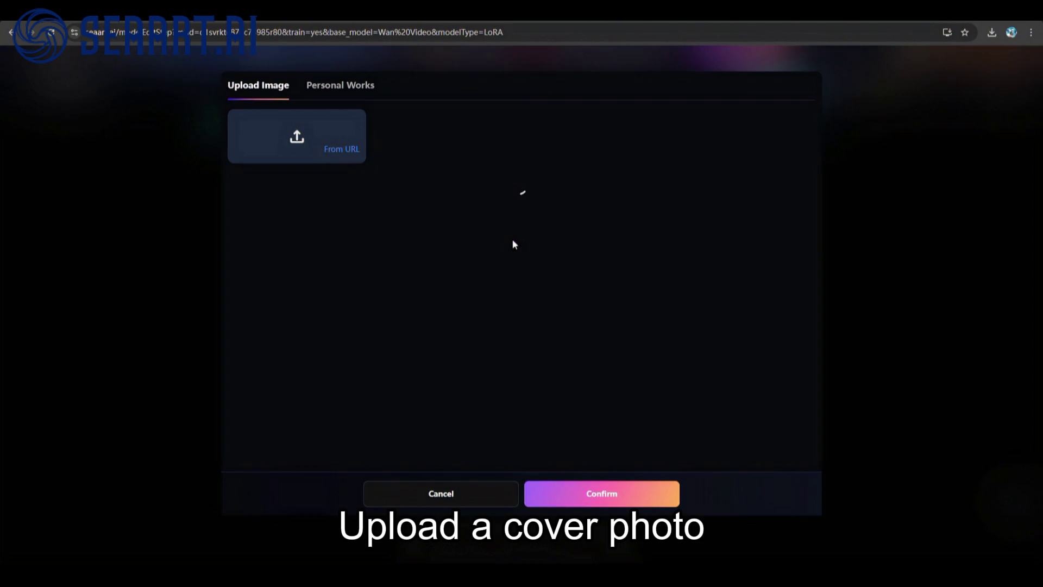
pyautogui.click(442, 257)
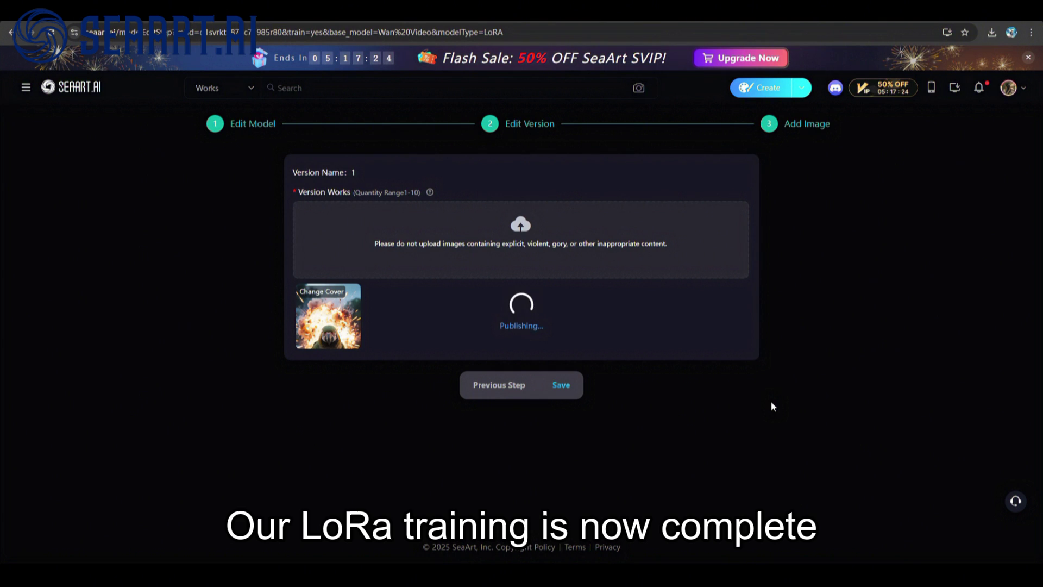
pyautogui.click(609, 334)
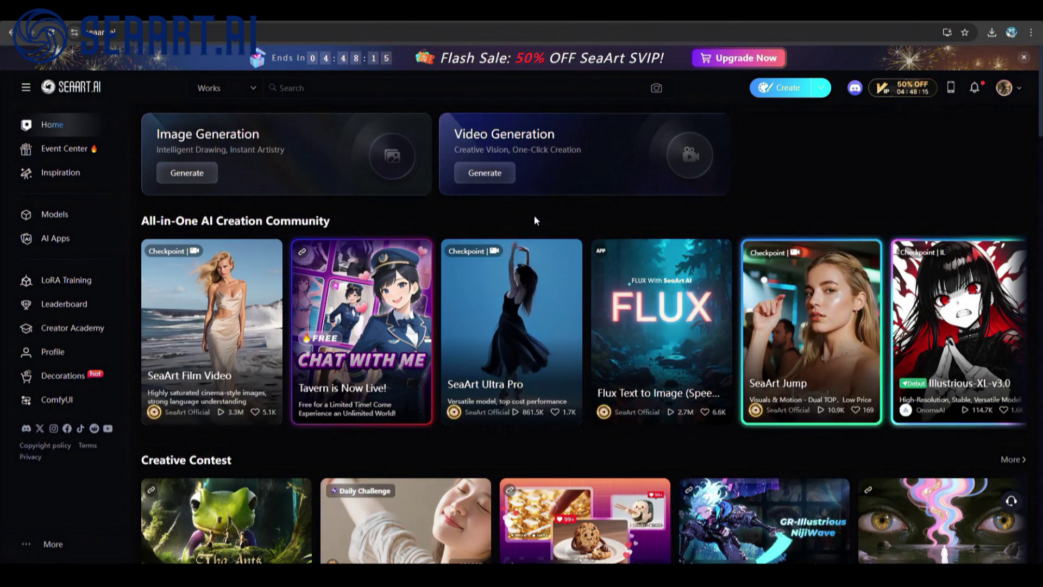
# Step: On the Make Videos page, search the Video LoRAs for 'boom' and add it
pyautogui.moveTo(788, 87)
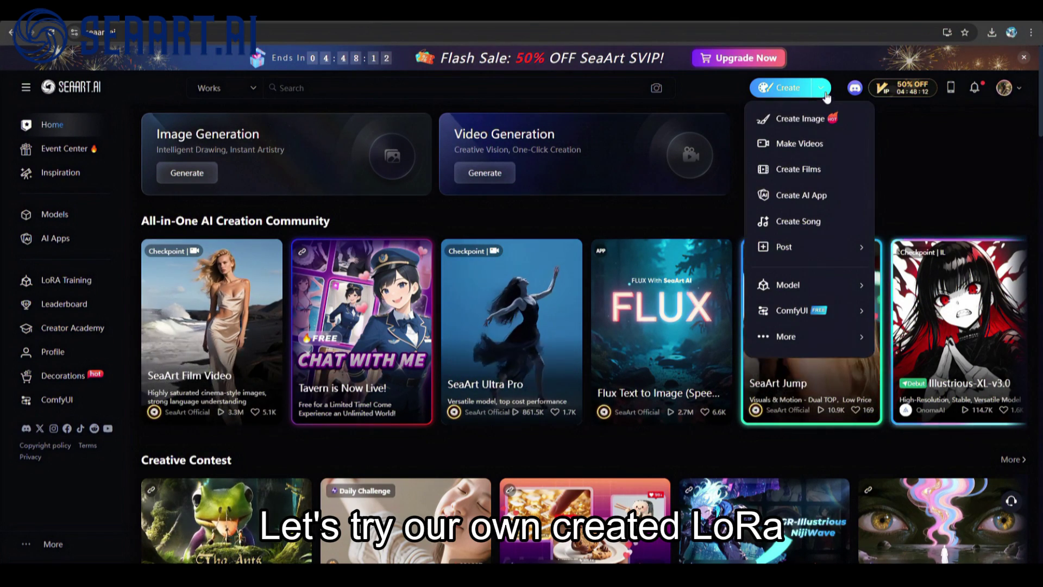
pyautogui.click(798, 142)
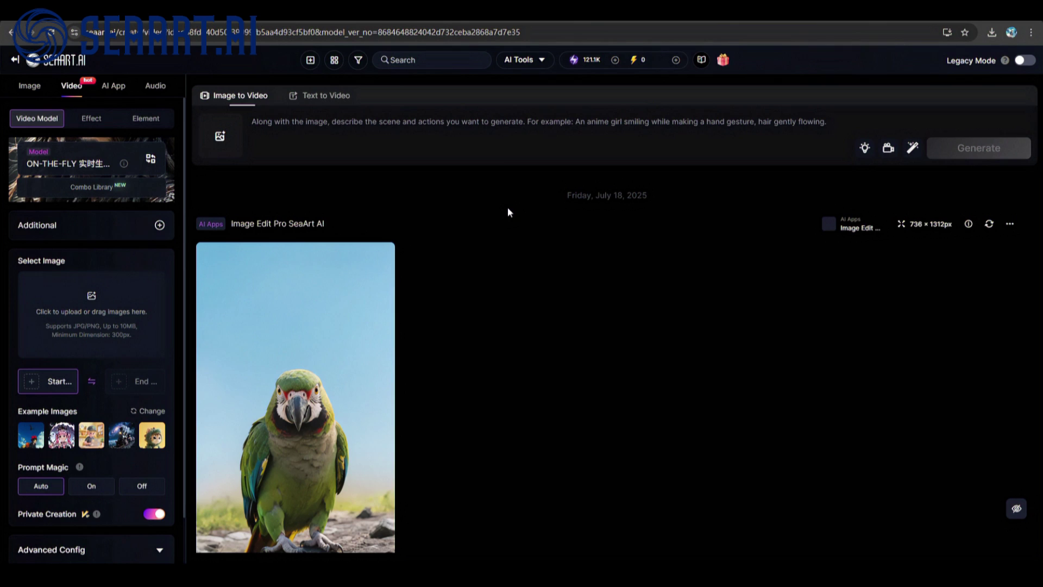
pyautogui.click(160, 226)
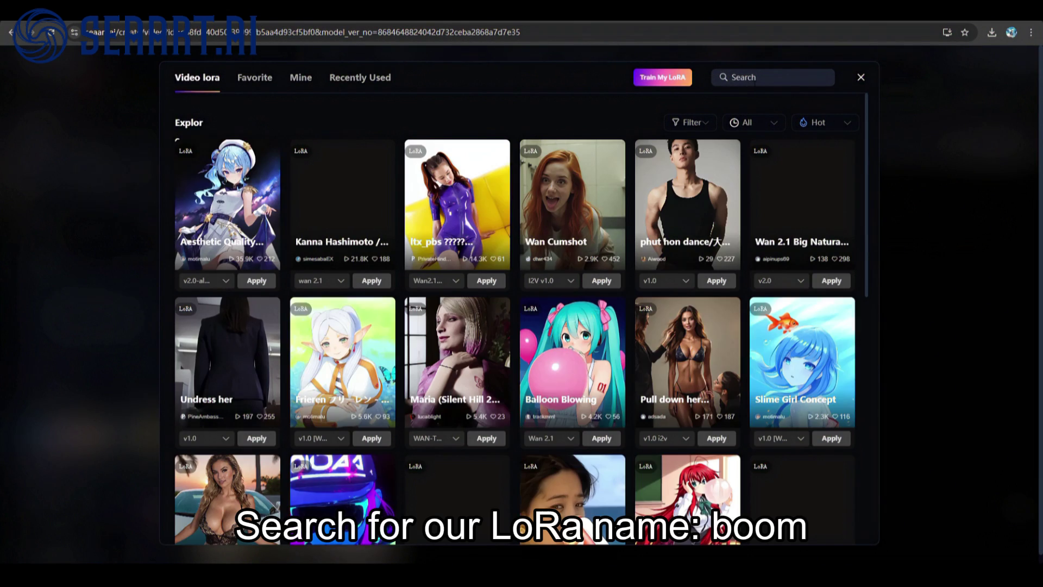
pyautogui.click(756, 81)
pyautogui.write('boom')
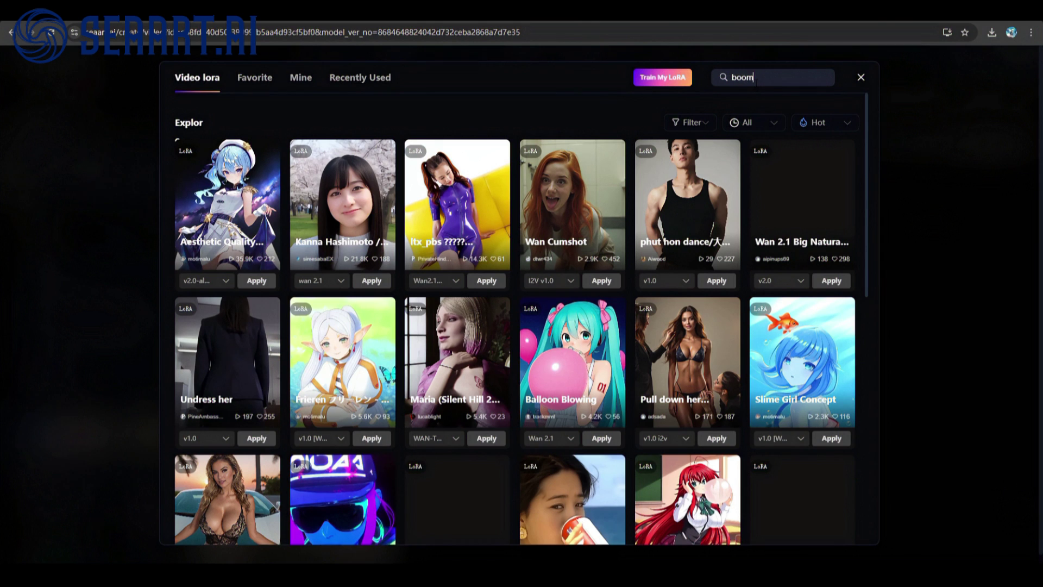
pyautogui.click(646, 177)
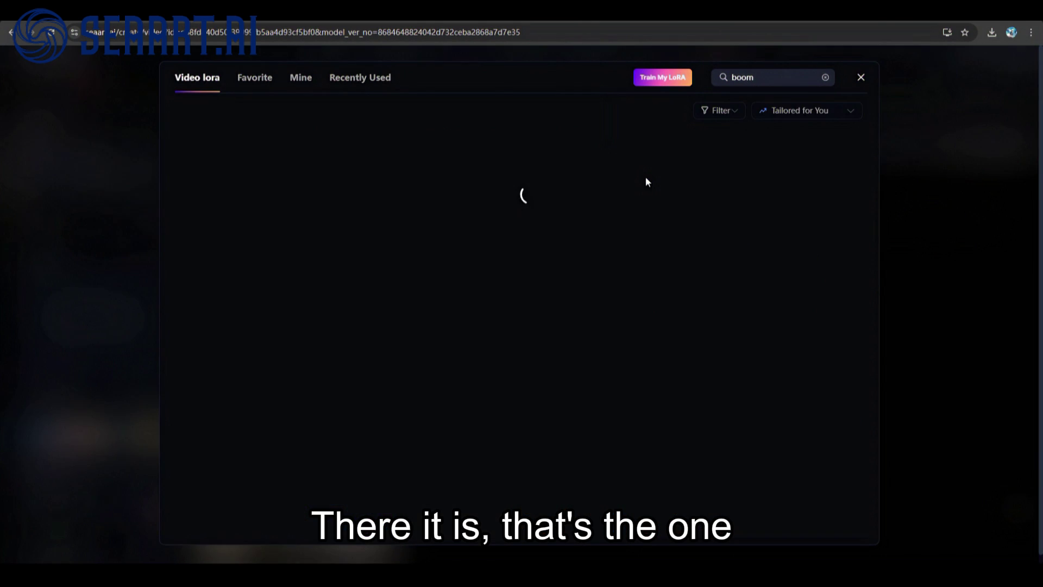
pyautogui.click(373, 268)
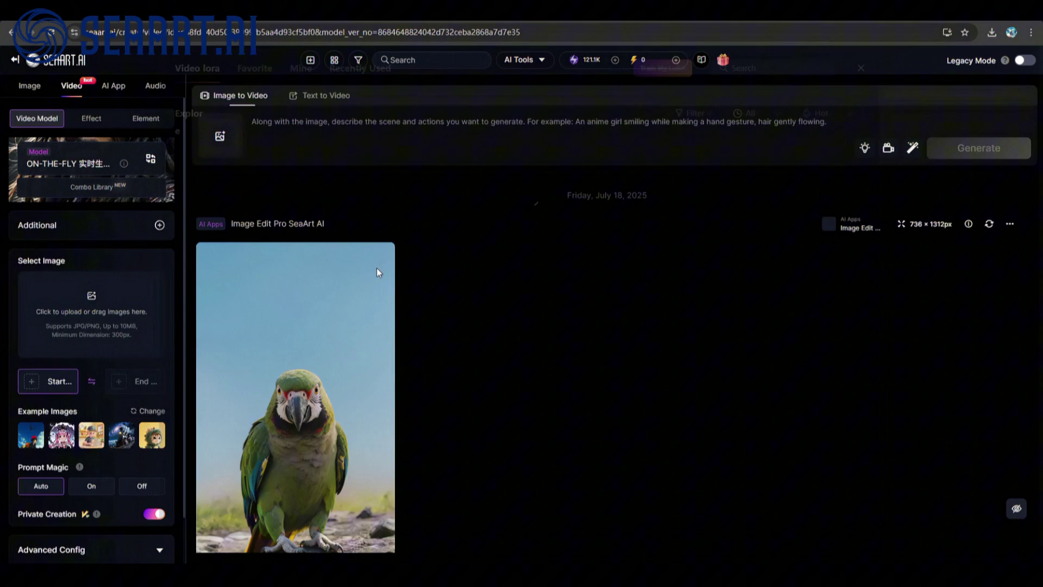
# Step: Generate a 5-second 400 x 720 video from the parrot-explosion start image and pasted prompt, then view it
pyautogui.click(110, 402)
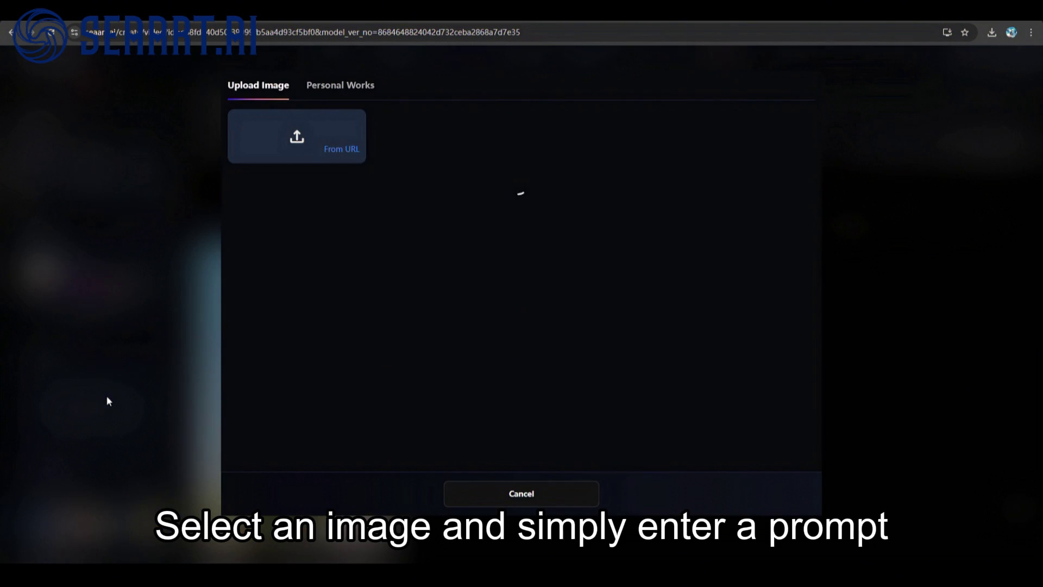
pyautogui.click(443, 231)
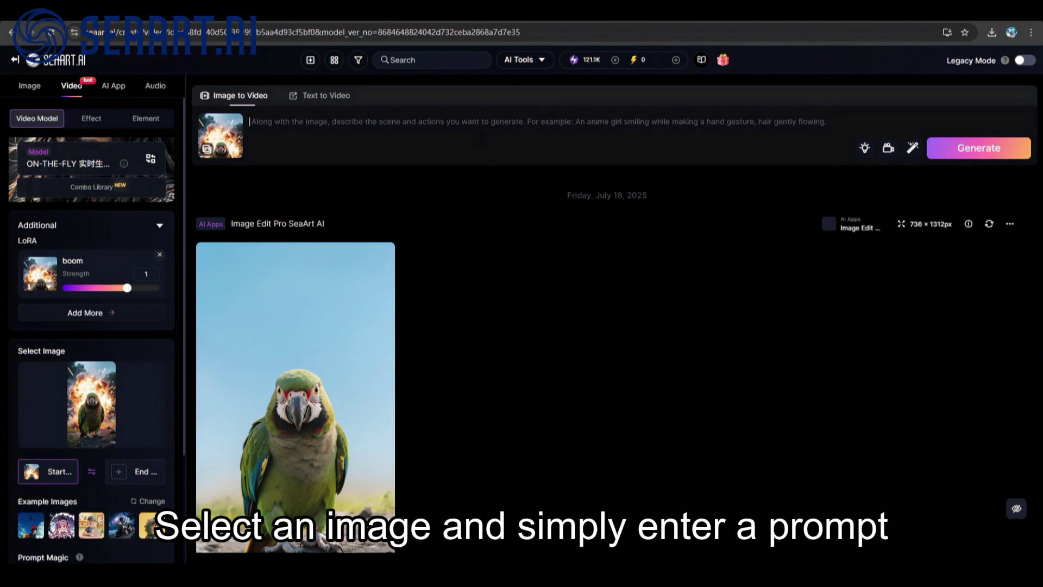
pyautogui.write("A parrot, outdoors, with a boom happening behind it, creating an 'explosive' effect")
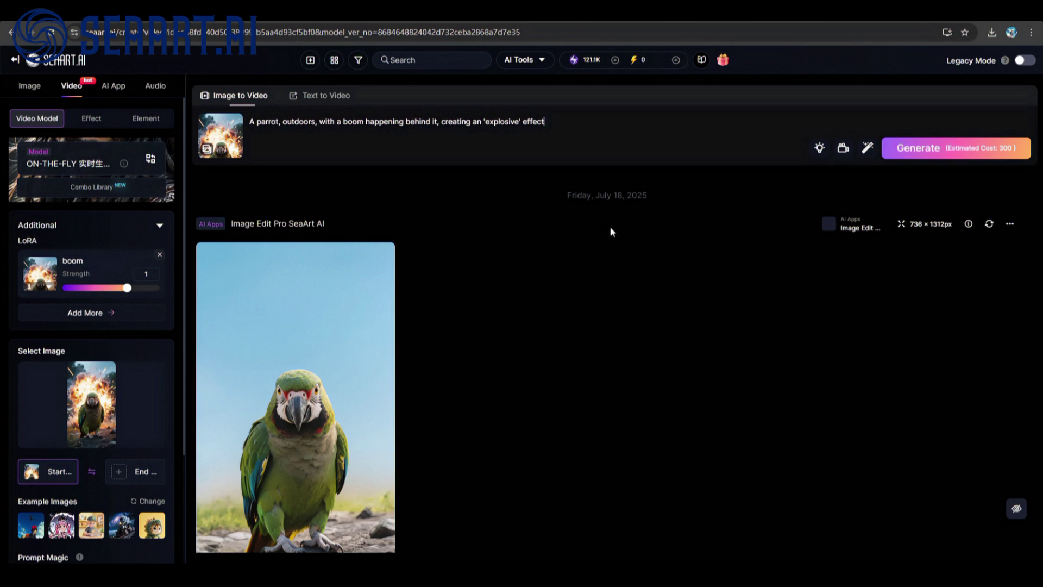
pyautogui.click(924, 148)
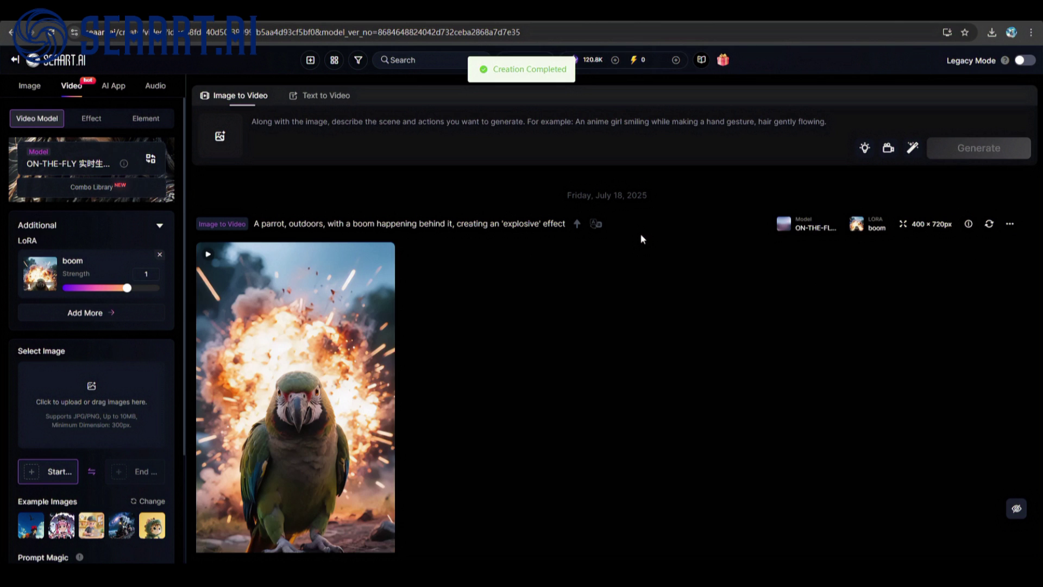
pyautogui.click(380, 369)
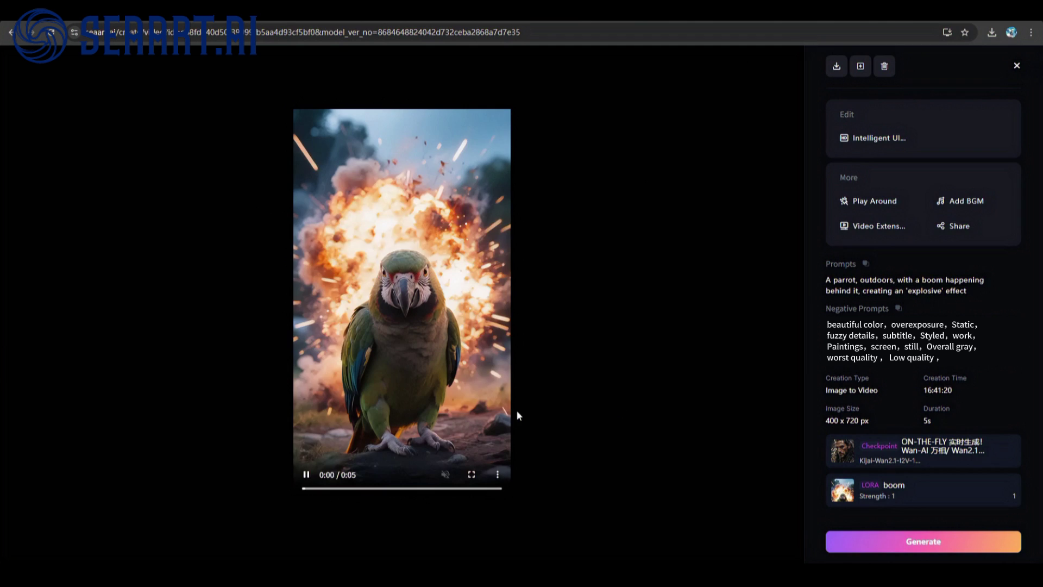